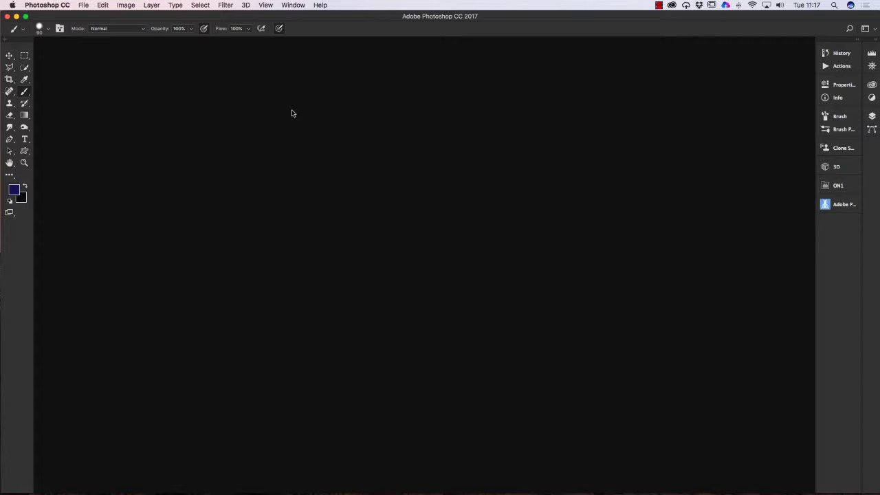
Open 460A9501.jpg from the exercise1 folder.
left_click(83, 5)
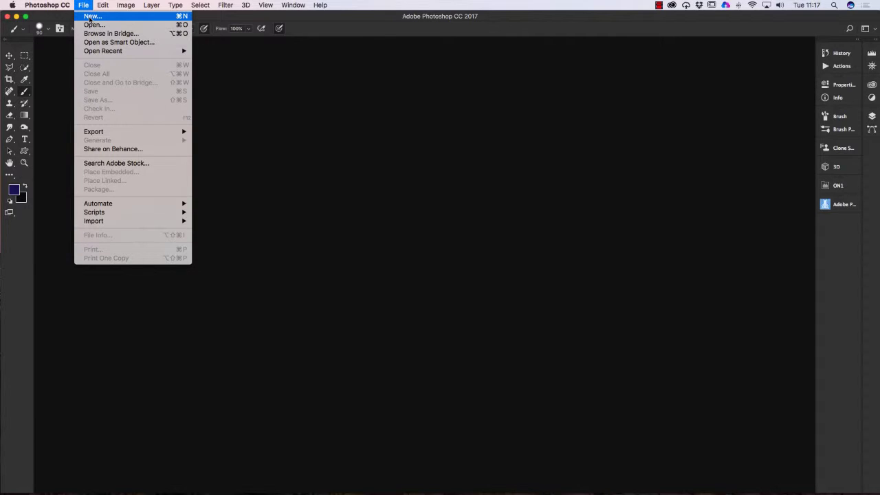
left_click(93, 25)
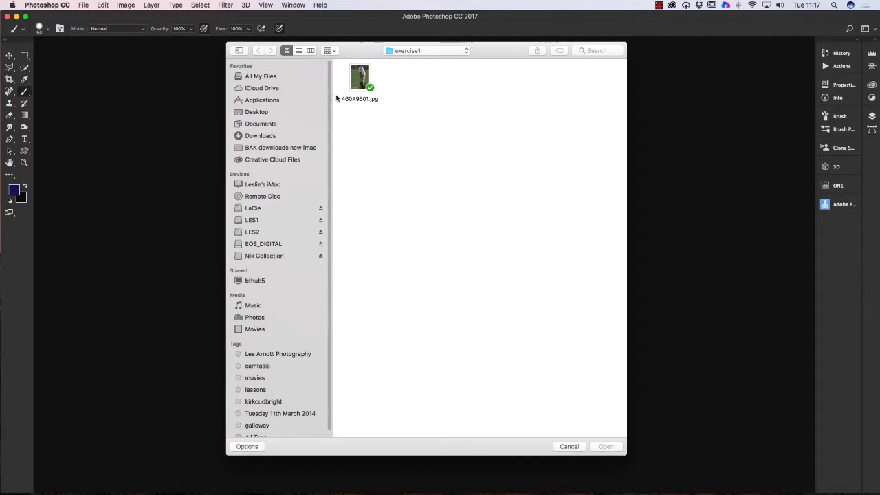
left_click(356, 81)
double_click(355, 79)
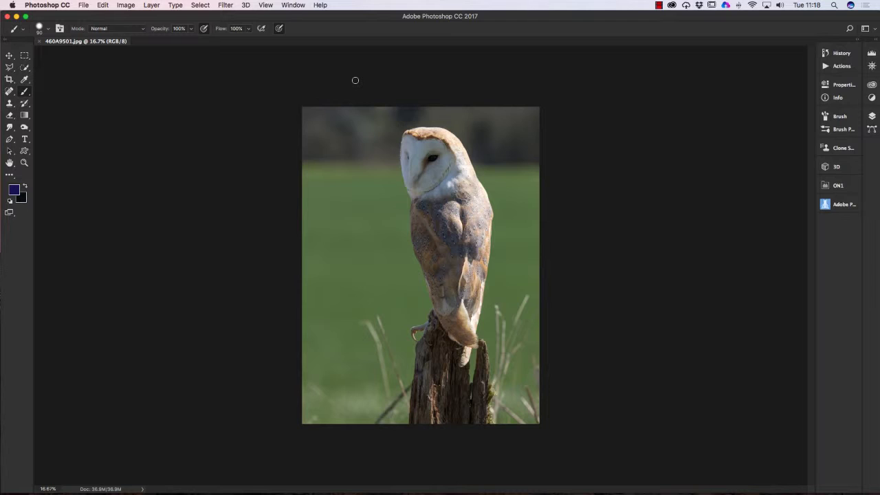
Fit the owl photo on screen and duplicate the Background layer as 'Background copy'.
double_click(9, 164)
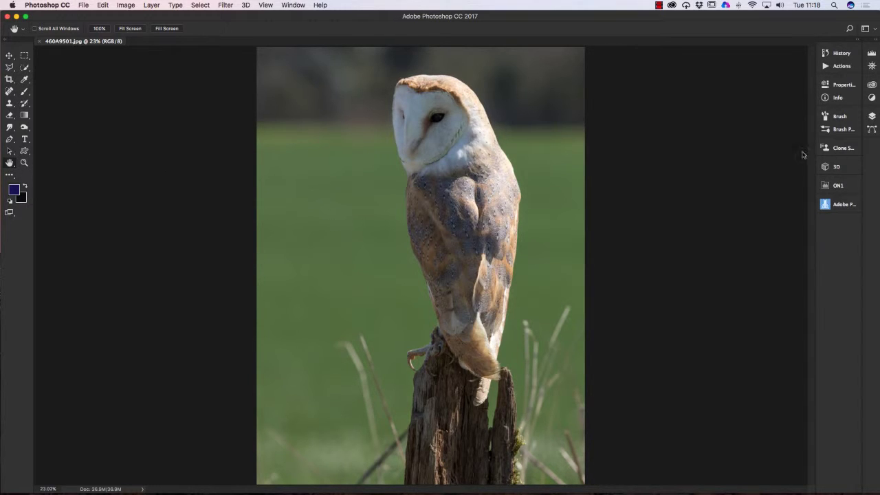
left_click(871, 117)
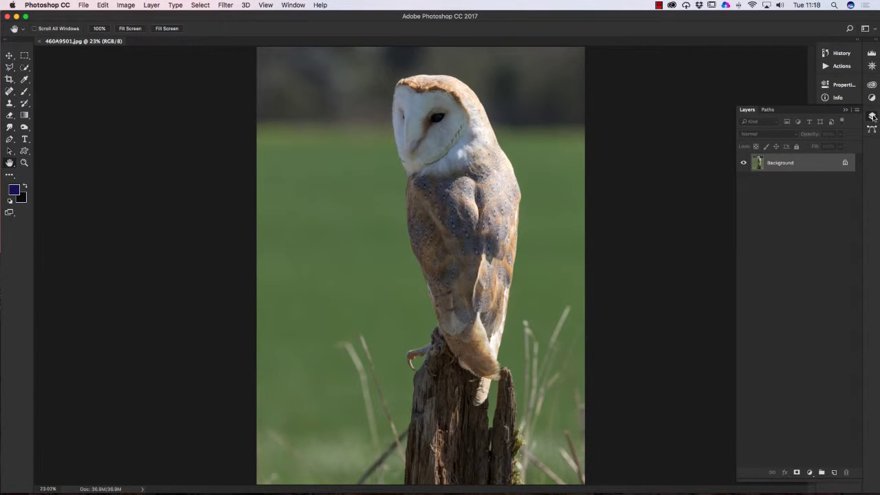
right_click(779, 164)
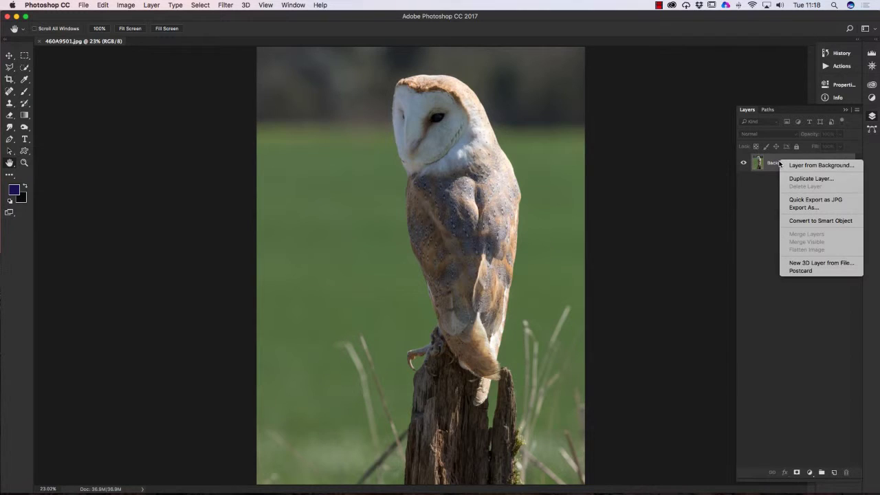
left_click(807, 178)
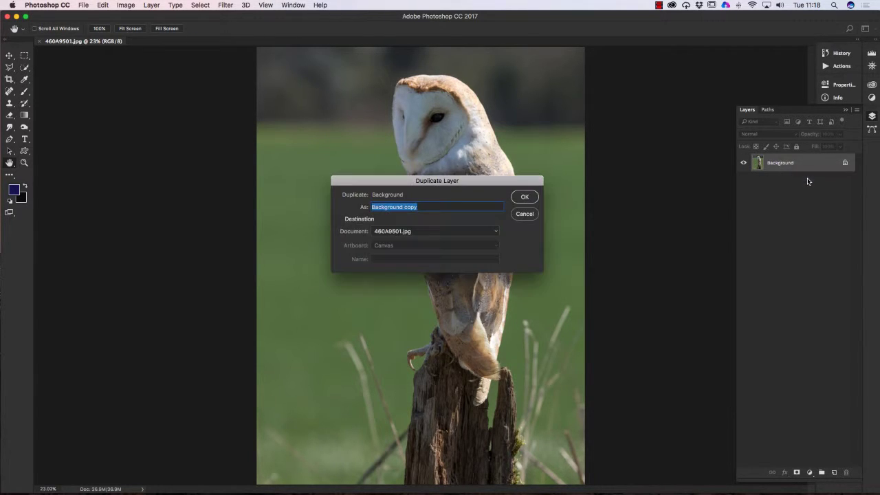
left_click(526, 196)
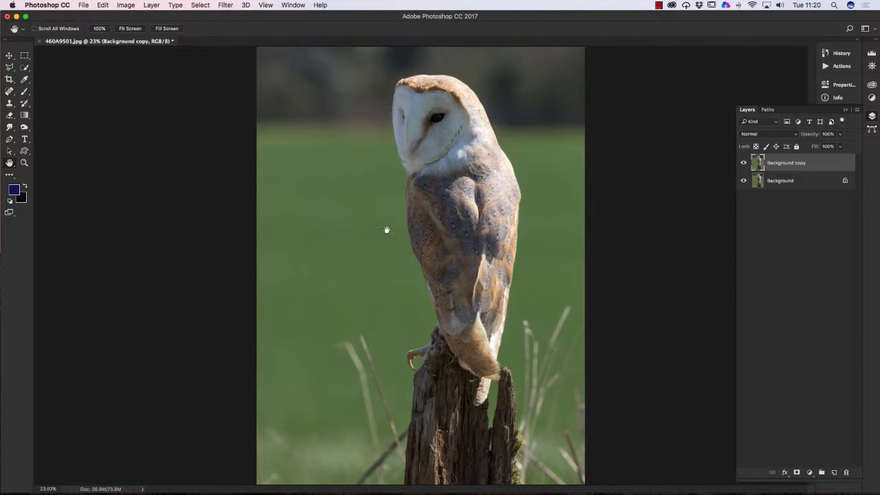
Open the Select menu.
left_click(200, 5)
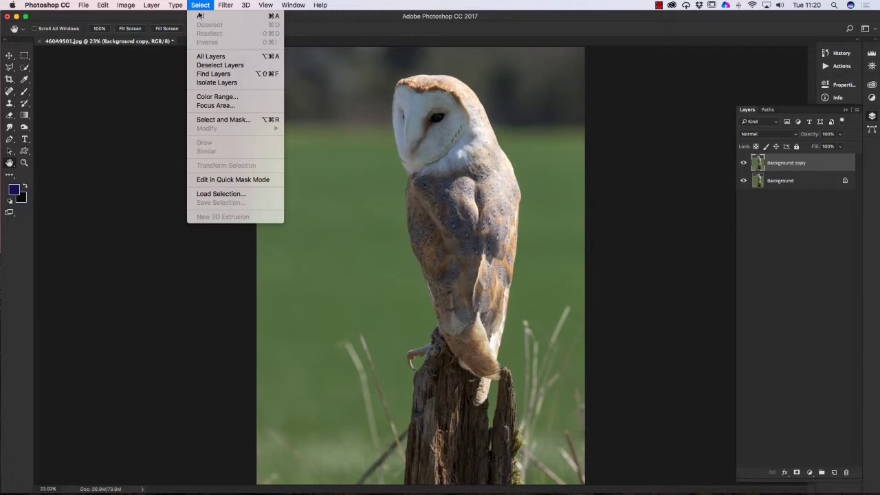
Start Select > Focus Area and move its dialog out of the way.
left_click(206, 107)
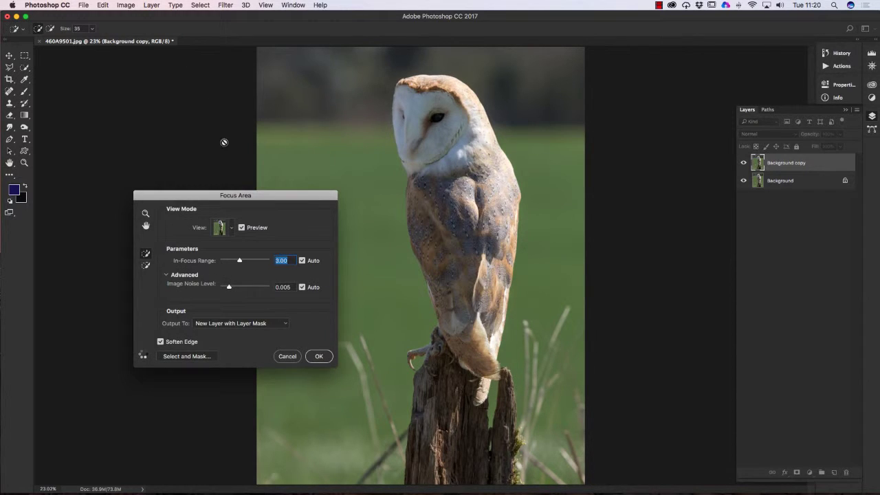
left_click_drag(215, 195, 235, 157)
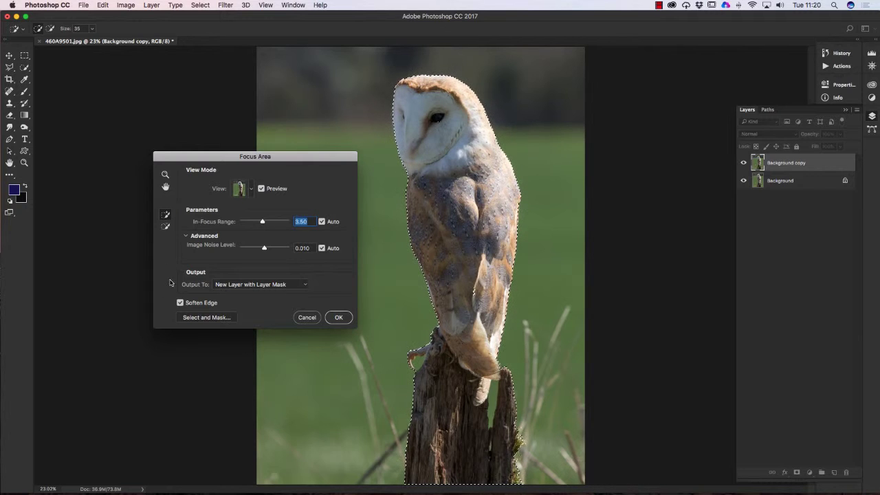
Set the Focus Area preview View mode to On Black.
left_click(251, 190)
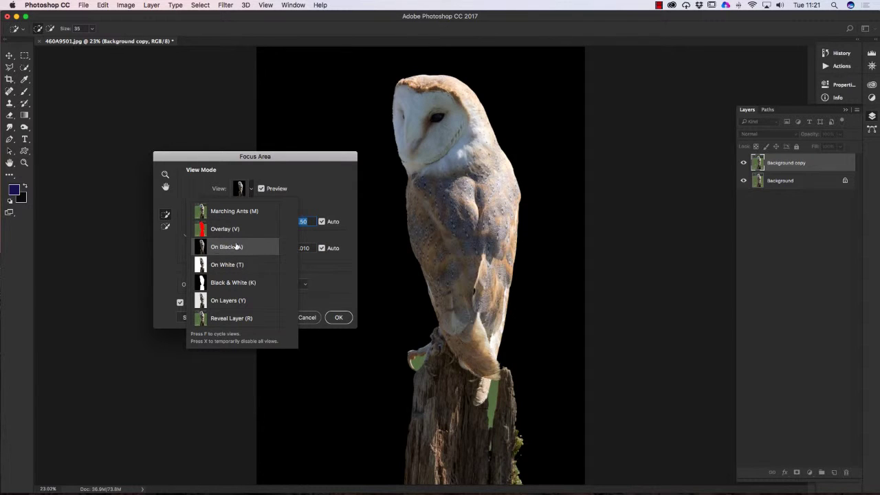
left_click(304, 191)
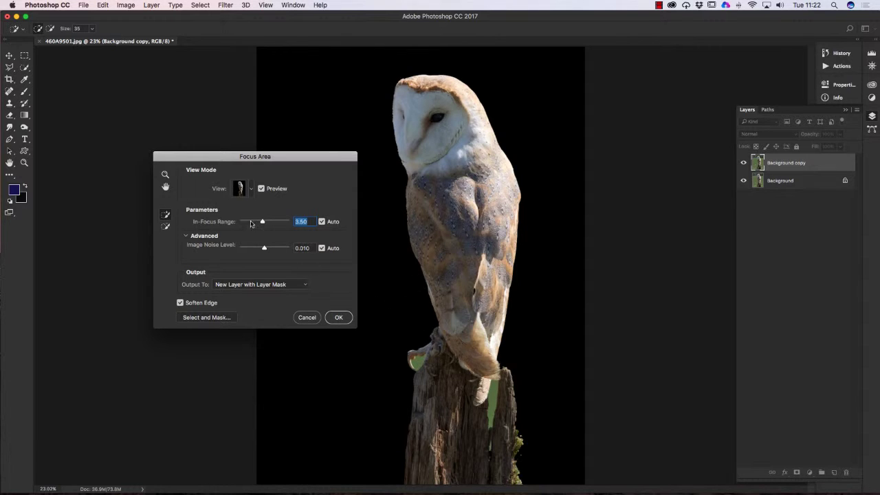
Zoom in several times on the owl's talons and pan to frame the top of the post.
left_click(165, 174)
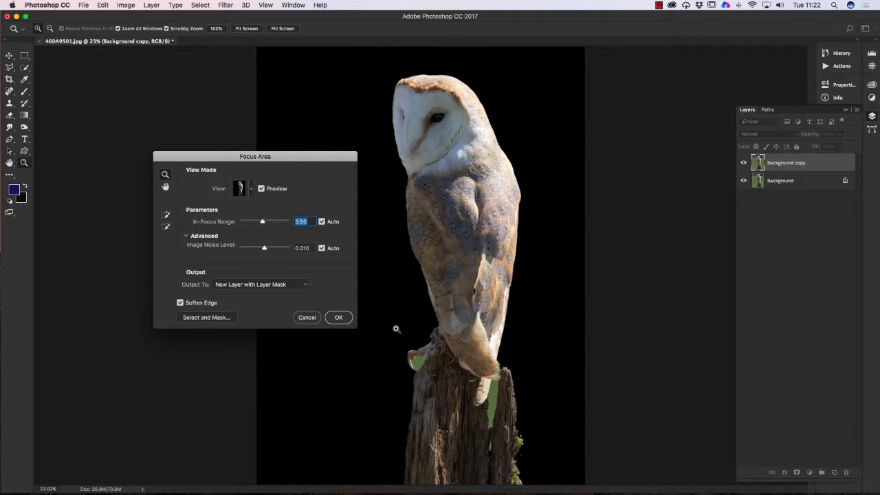
left_click(419, 356)
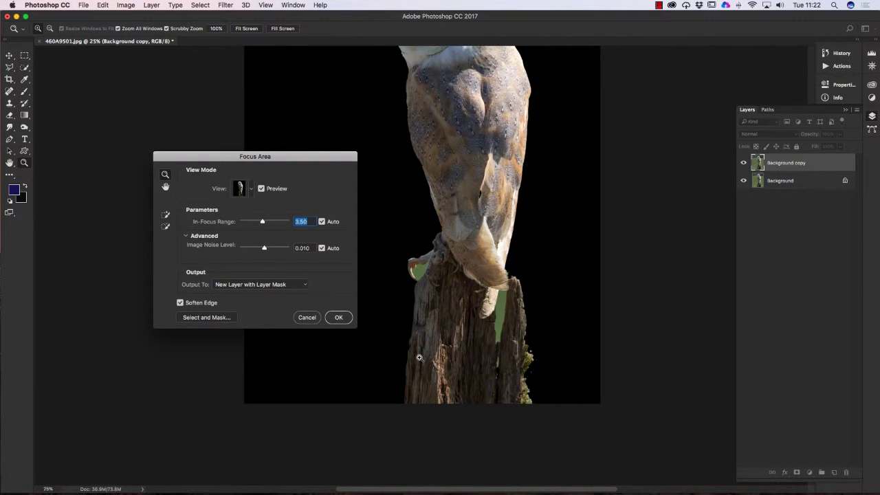
left_click(432, 261)
left_click(426, 260)
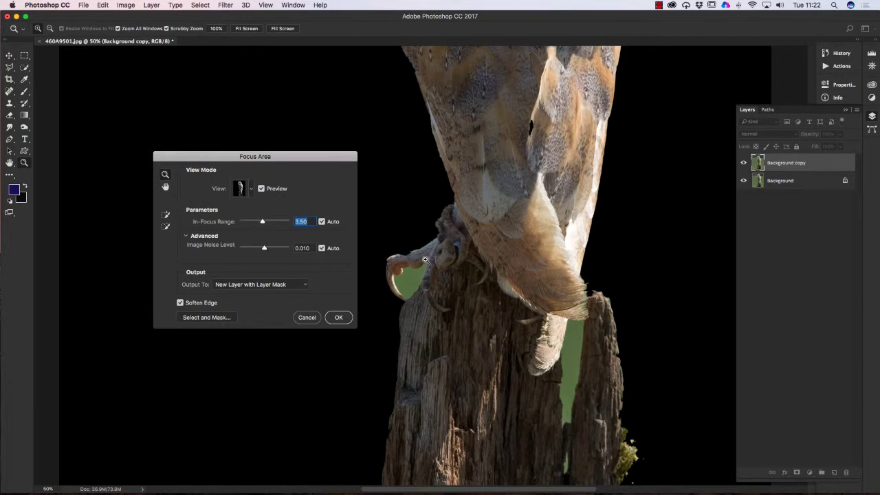
left_click(425, 260)
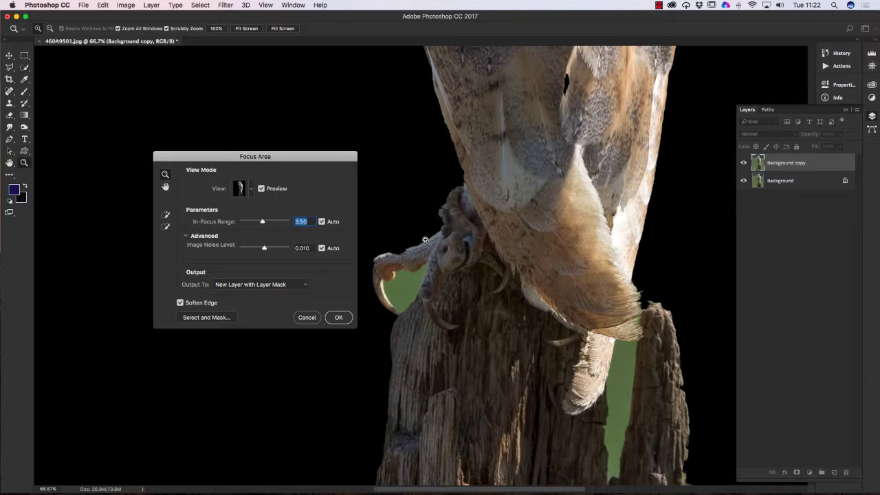
left_click(165, 188)
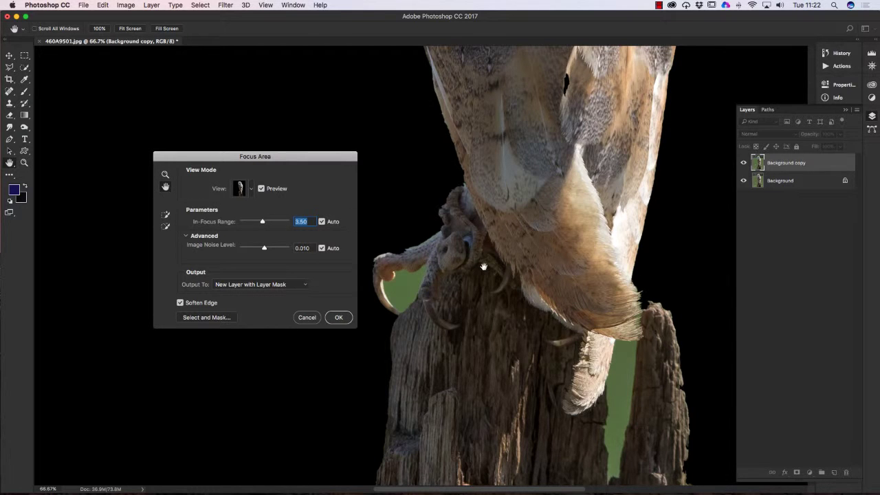
left_click_drag(483, 266, 484, 231)
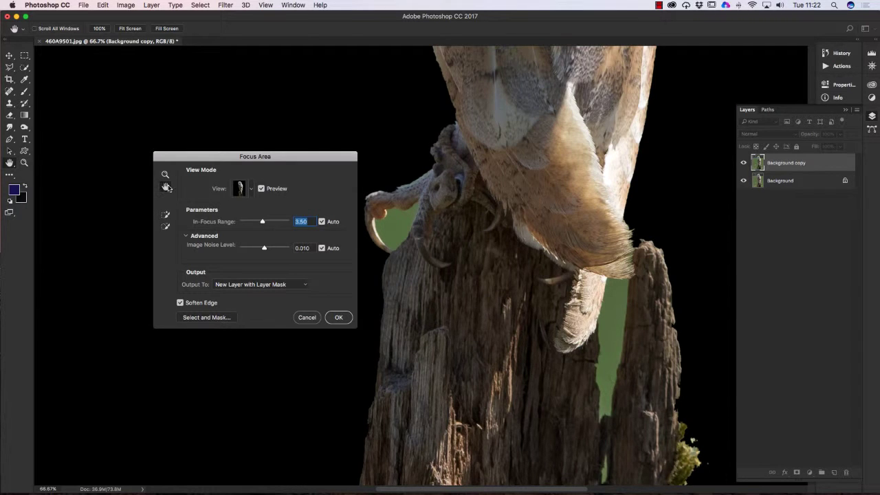
Switch to the Focus Area Subtract tool and pan the view back onto the talons.
left_click(165, 228)
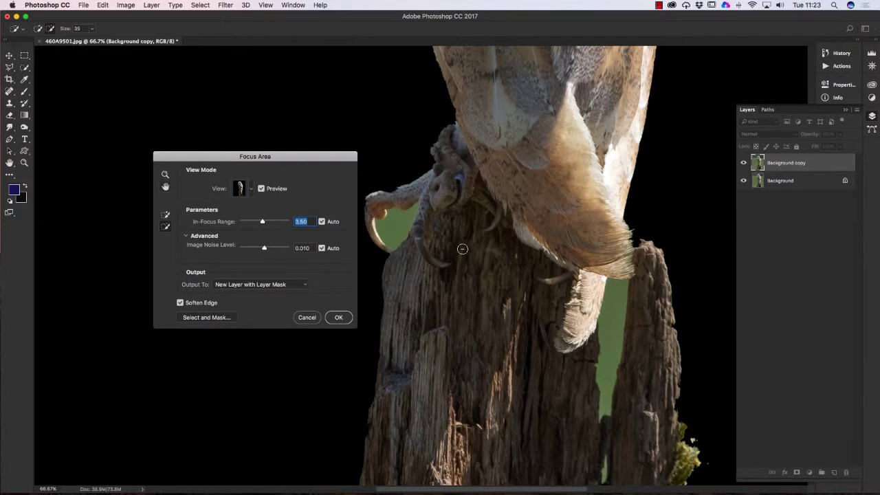
key("space")
key("space")
left_click_drag(501, 275, 520, 320)
left_click_drag(505, 236, 505, 300)
mouse_move(516, 264)
left_mouse_down()
mouse_move(496, 252)
mouse_move(515, 249)
left_mouse_up()
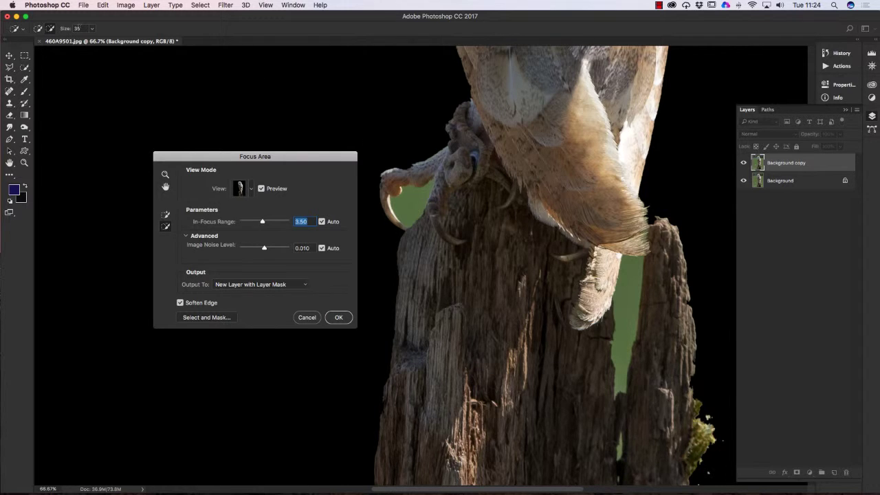
Increase the Focus Area brush size to 41.
left_click(92, 29)
left_click_drag(92, 41, 95, 42)
left_click(128, 28)
Set the brush to size 40 and subtract the green patch beside the claw.
key("bracketright")
key("bracketright")
key("bracketright")
key("bracketright")
key("bracketleft")
key("bracketleft")
key("bracketleft")
key("bracketleft")
left_click(412, 201)
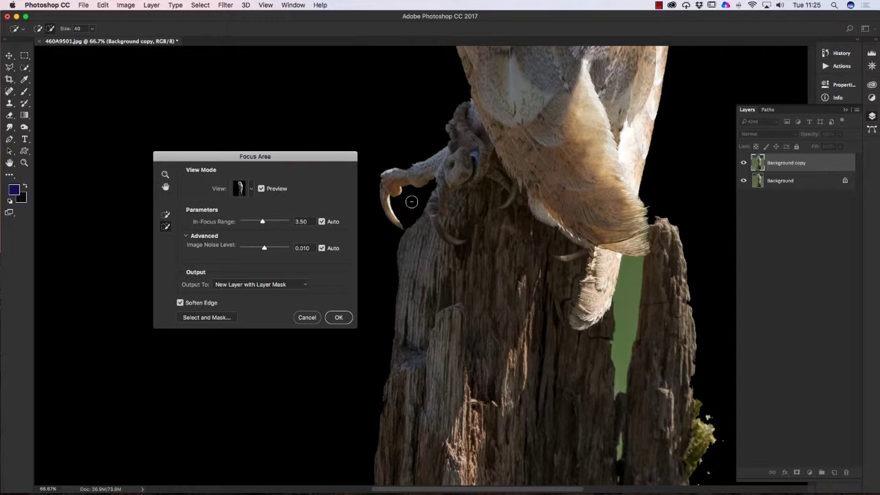
Subtract the green strip between the posts, then remove small grass spots with a size-15 brush.
left_click(627, 292)
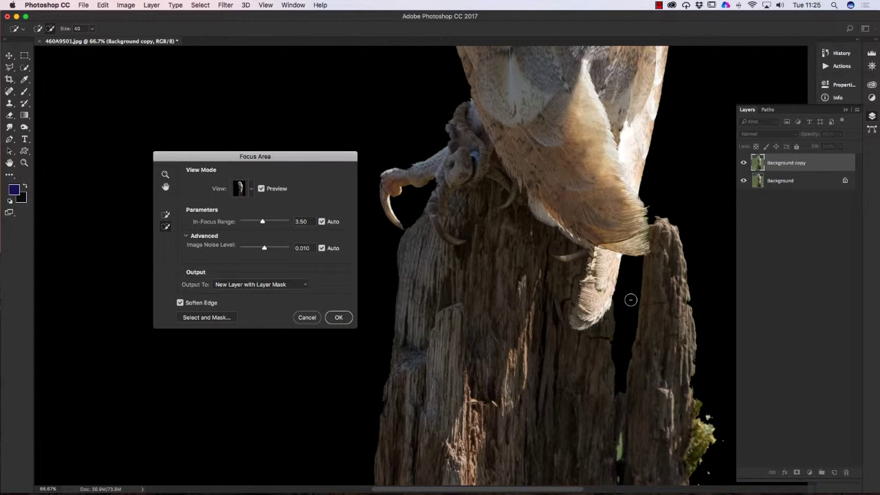
key("bracketleft")
key("bracketleft")
key("bracketleft")
key("bracketleft")
key("bracketleft")
key("bracketleft")
left_click(620, 449)
left_click(625, 428)
Scroll down to the stump's base and switch to the Focus Area Add tool.
scroll(711, 452, "down", 3)
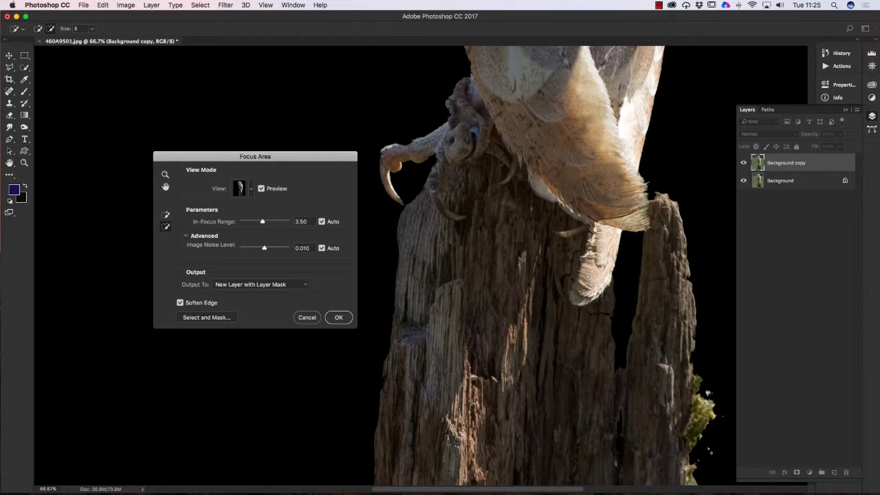
scroll(711, 451, "down", 1)
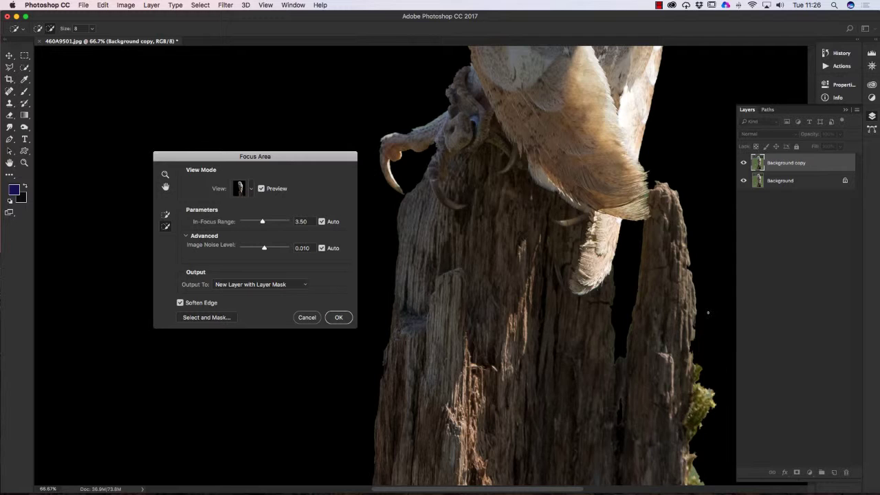
left_click(165, 215)
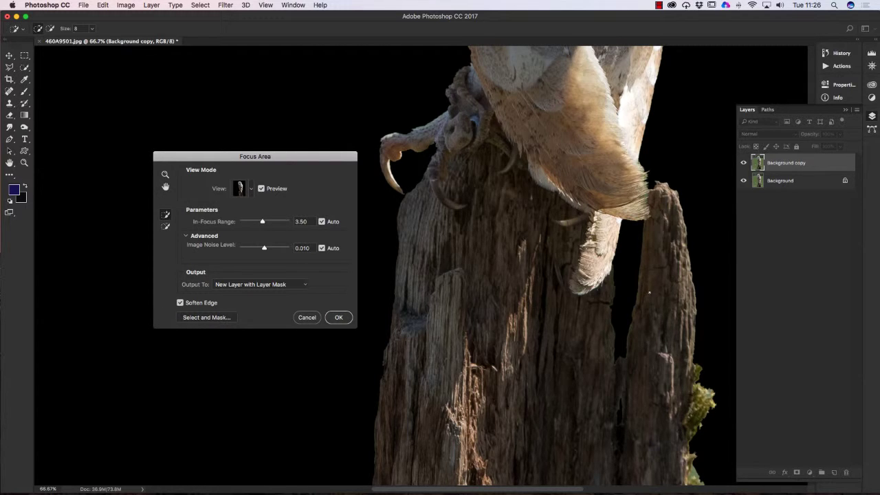
scroll(656, 328, "down", 5)
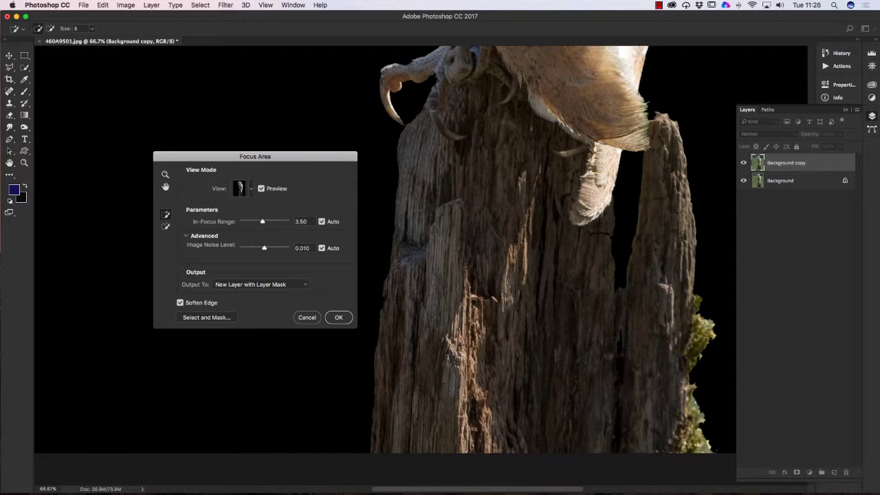
Subtract the green moss at the stump's lower right from the selection.
left_click(165, 227)
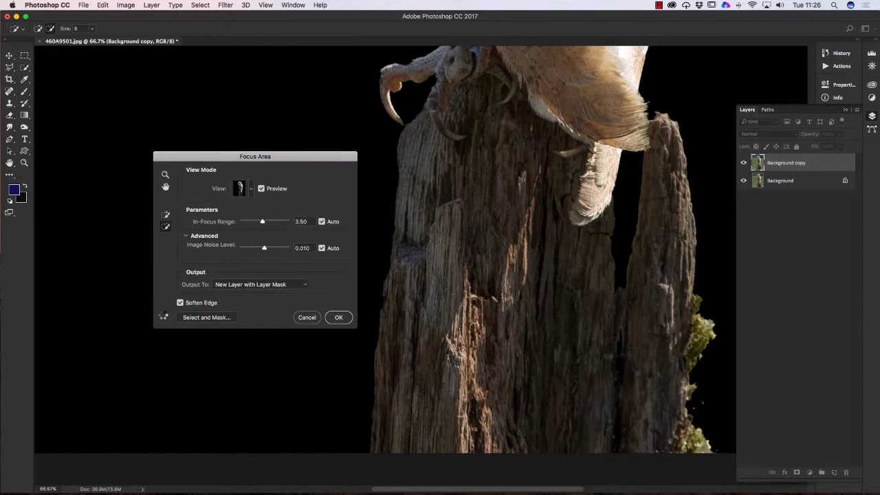
left_click(709, 444)
left_click(712, 405)
Review the owl's back in the black preview and switch back to the Add brush.
scroll(503, 238, "up", 10)
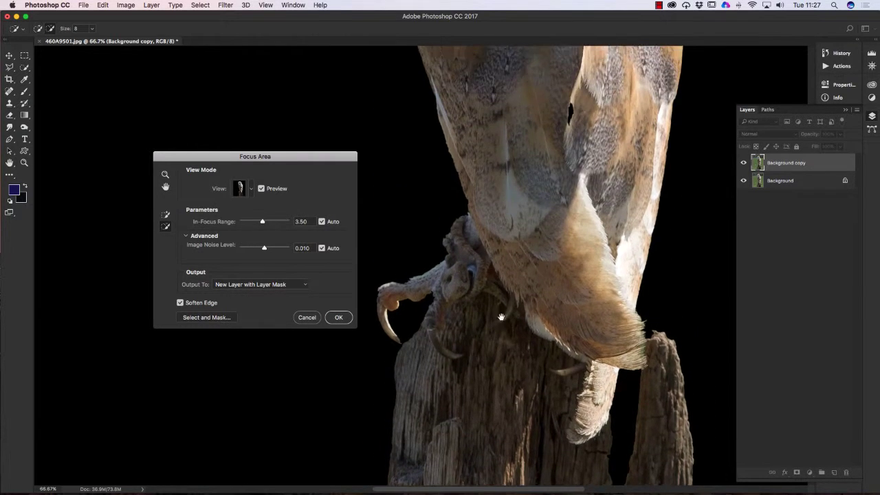
scroll(501, 317, "up", 5)
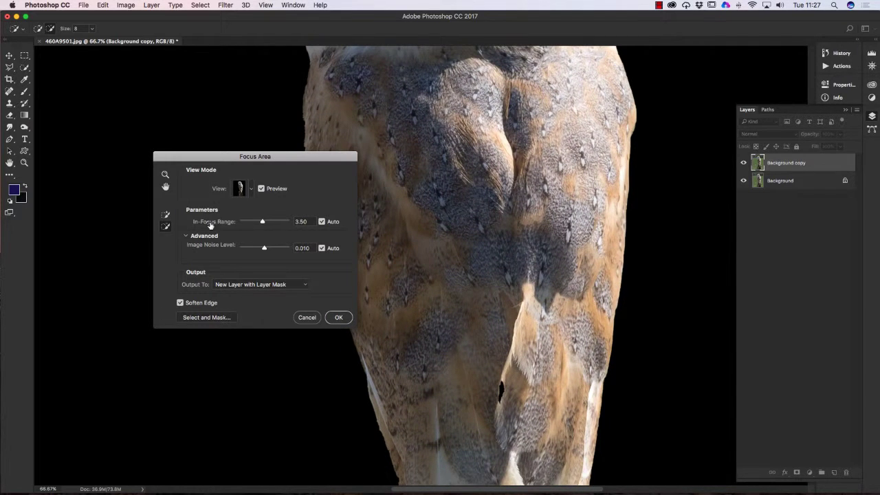
left_click(166, 216)
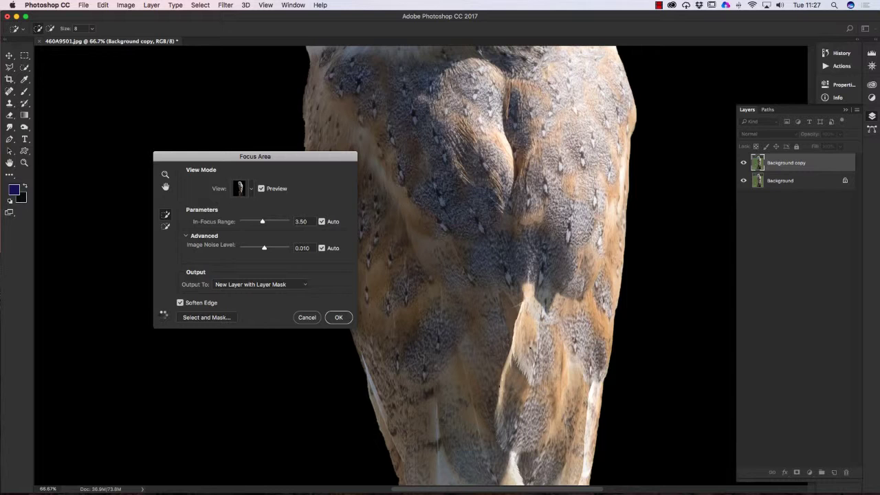
Centre the owl's face in view and bring up the list of preview view modes.
scroll(488, 311, "up", 5)
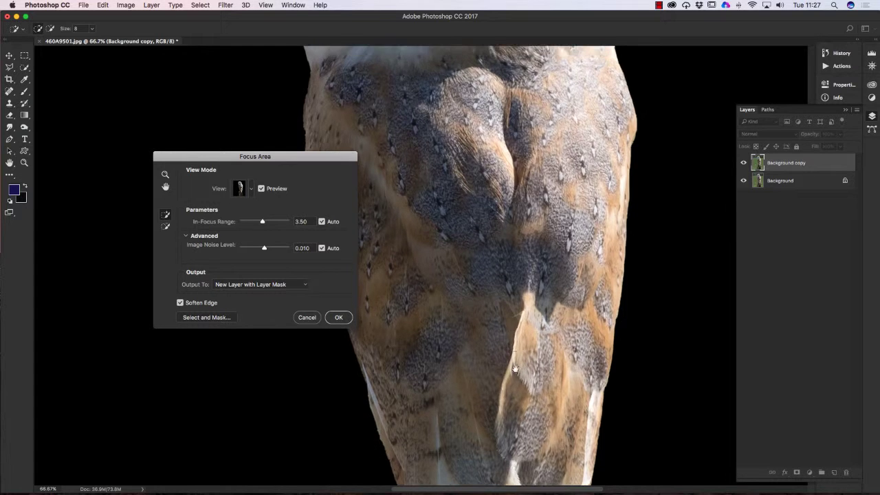
scroll(488, 311, "up", 5)
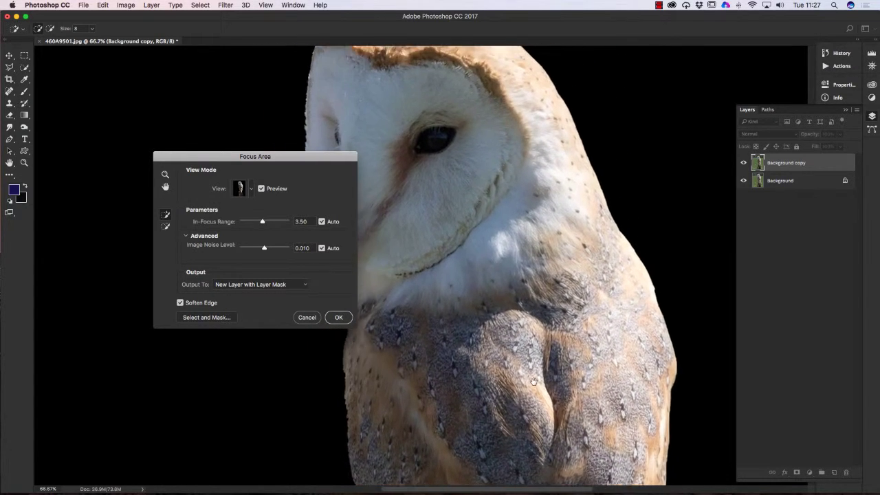
left_click_drag(461, 195, 512, 239)
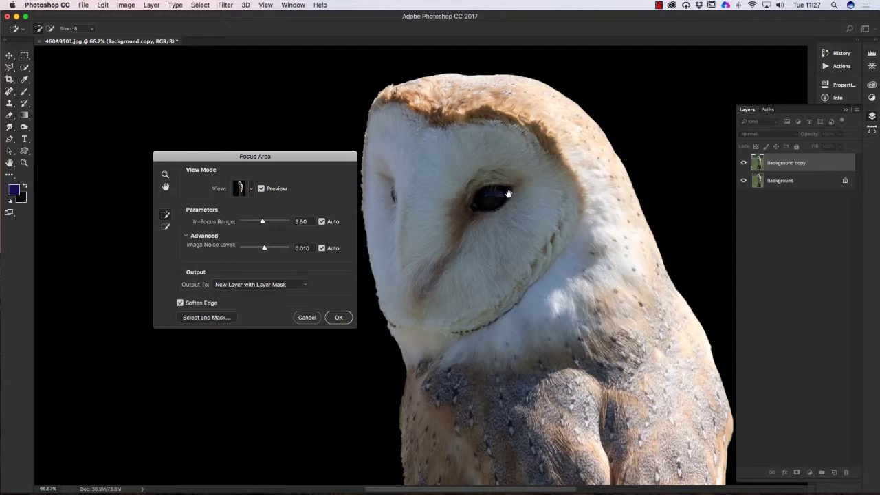
mouse_move(509, 195)
left_mouse_down()
mouse_move(476, 209)
mouse_move(519, 202)
left_mouse_up()
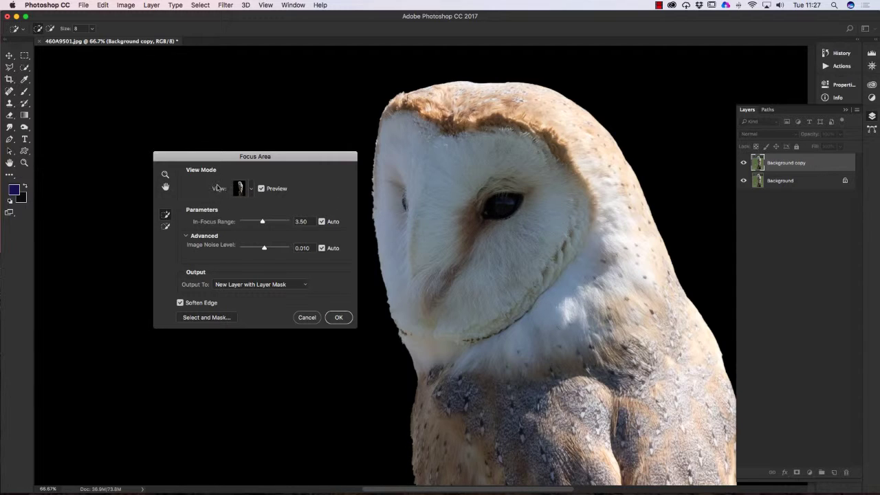
left_click(251, 189)
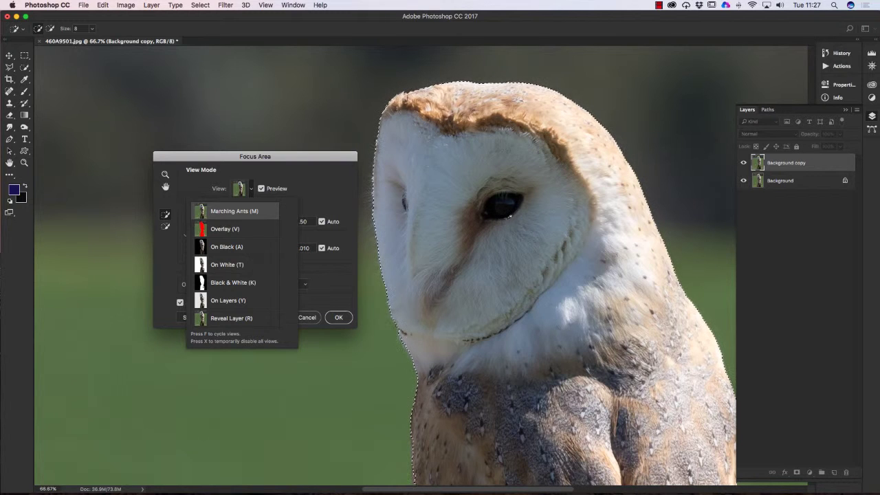
Switch the preview to Marching Ants and check the outline from the owl down to the post's base.
key("Escape")
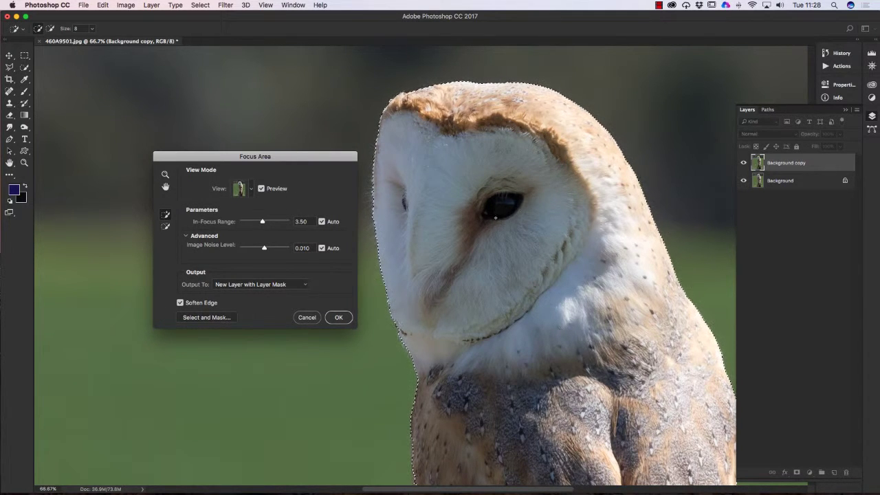
scroll(522, 210, "down", 8)
scroll(492, 220, "down", 10)
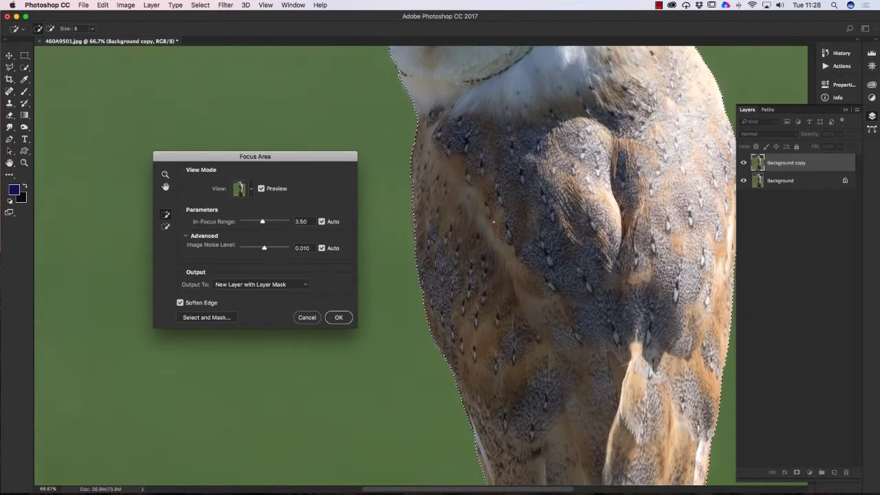
scroll(525, 230, "down", 6)
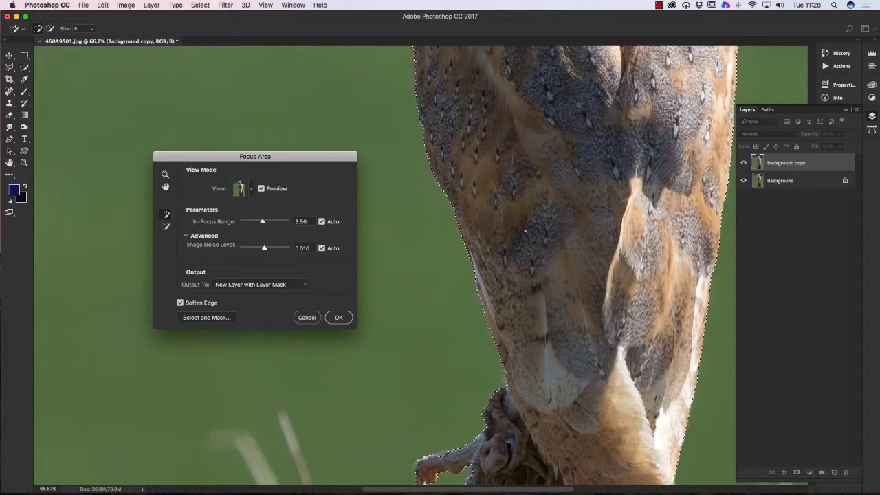
scroll(530, 231, "down", 3)
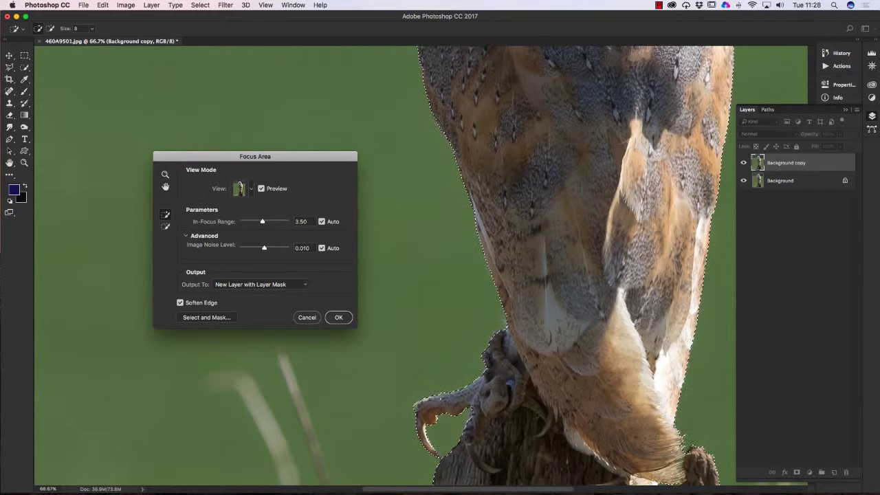
scroll(485, 256, "down", 5)
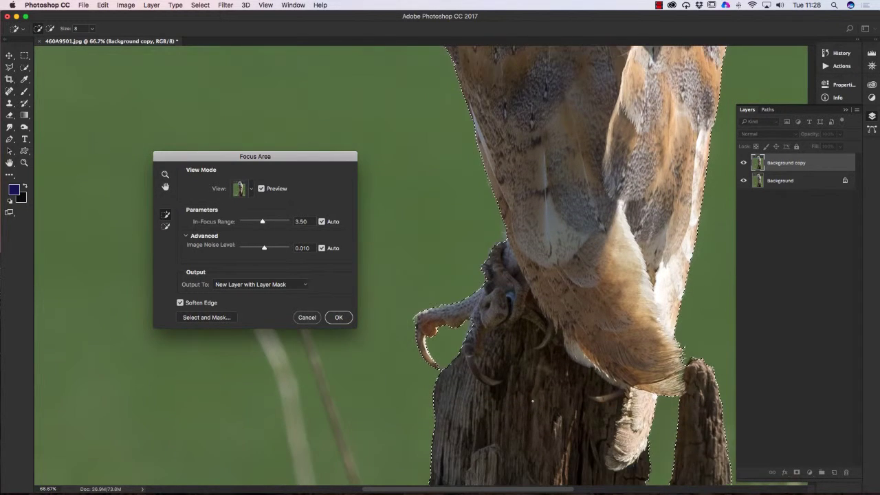
scroll(532, 400, "down", 6)
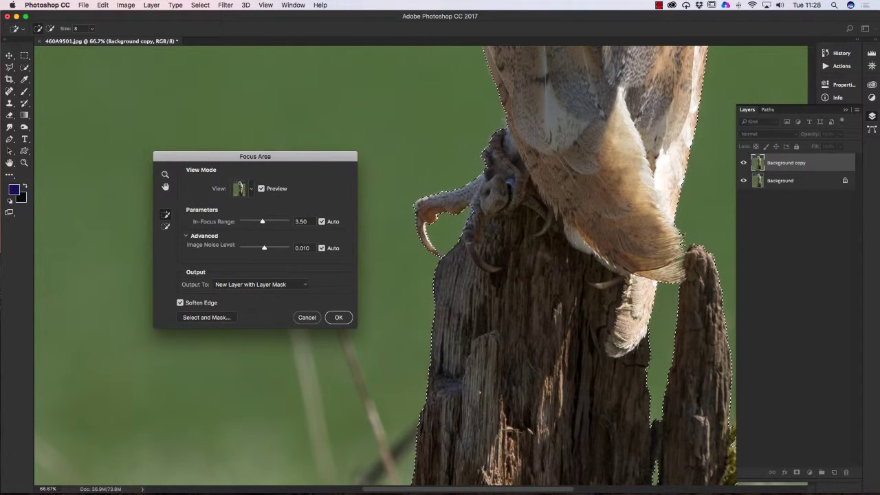
scroll(653, 440, "down", 4)
left_click_drag(654, 440, 652, 382)
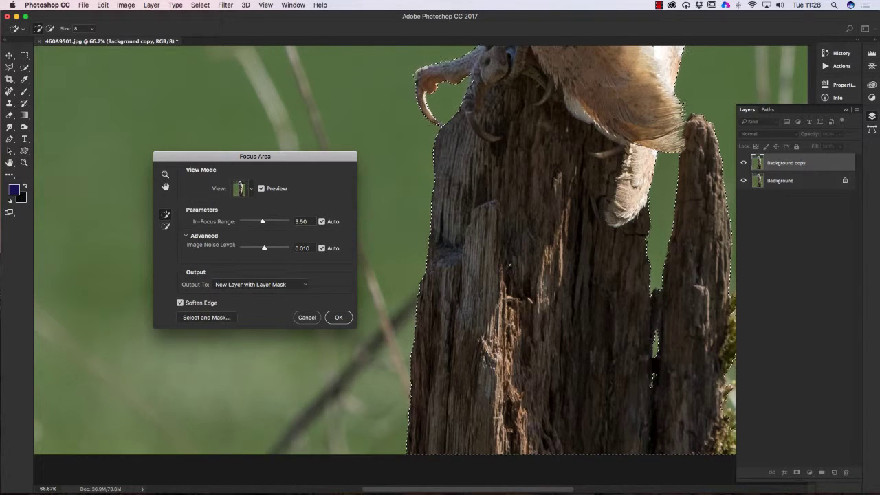
Scroll back up the image and pick the Focus Area dialog's Zoom tool.
scroll(514, 273, "up", 3)
scroll(514, 273, "up", 5)
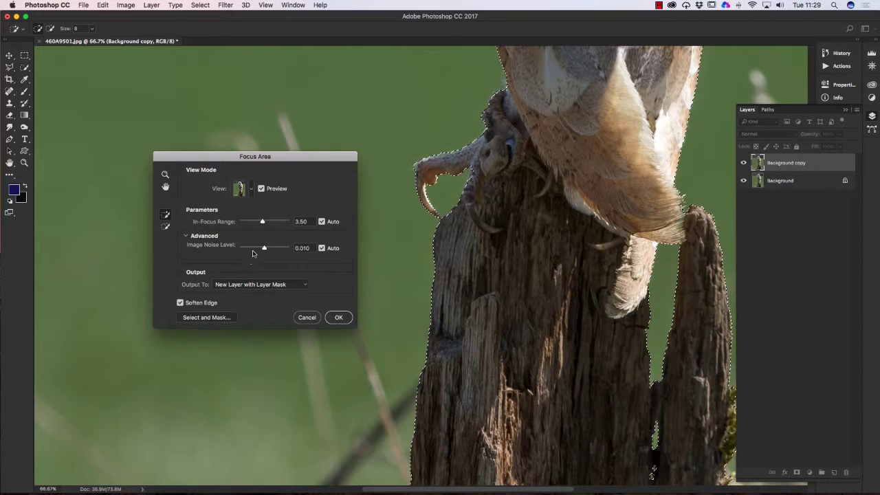
left_click(165, 176)
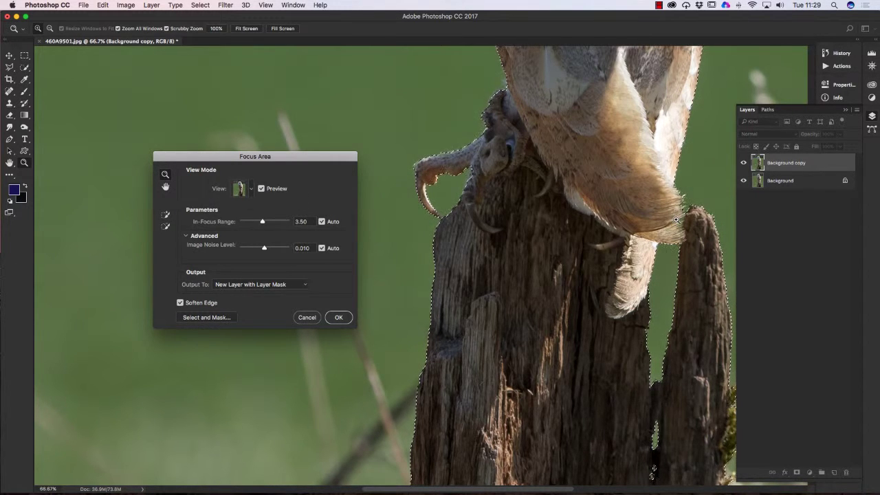
Zoom in on the owl's wing tip and make the Add brush smaller, down to size 7.
left_click_drag(681, 223, 726, 246)
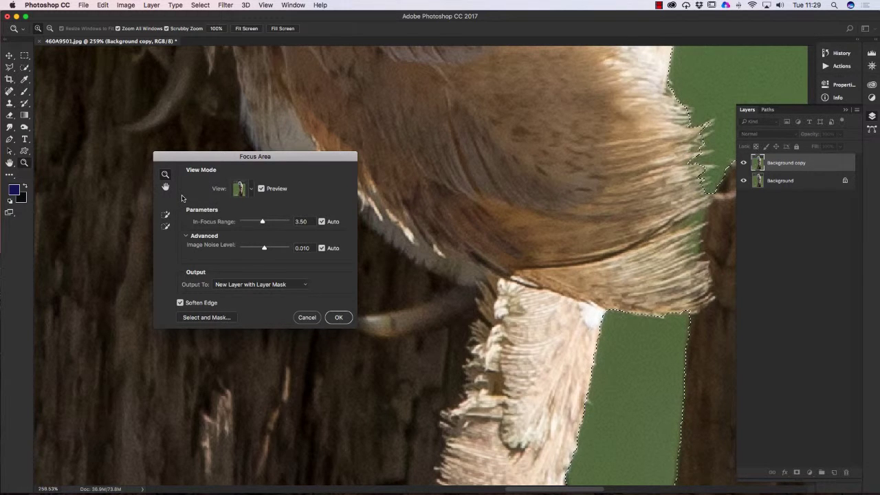
left_click(166, 215)
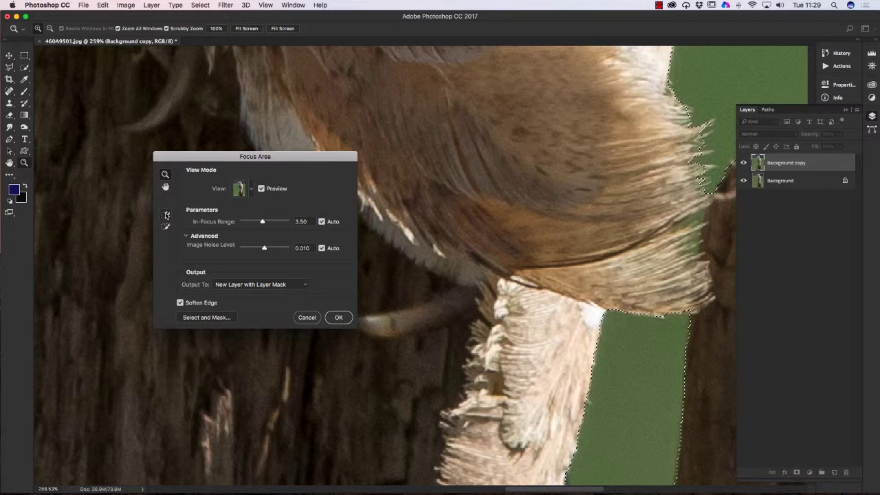
left_click(166, 215)
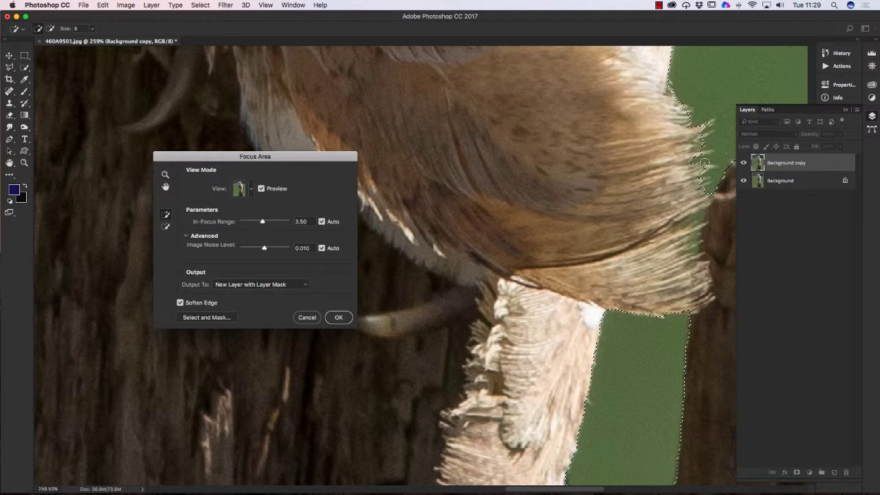
key("bracketleft")
key("bracketleft")
key("bracketleft")
key("bracketleft")
key("bracketleft")
key("bracketleft")
Alternate Subtract and Add brushes, adding a missed feather area along the wing edge.
left_click(165, 225)
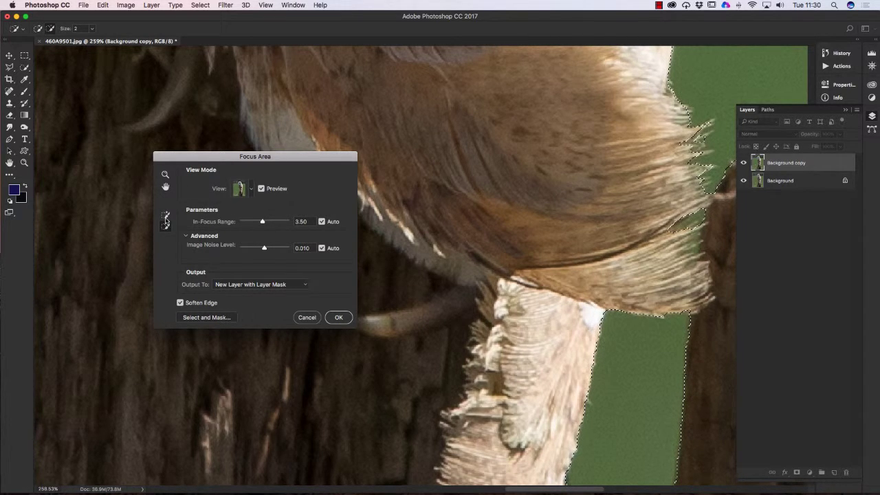
left_click(165, 214)
left_click(675, 228)
left_click(165, 226)
left_click(165, 215)
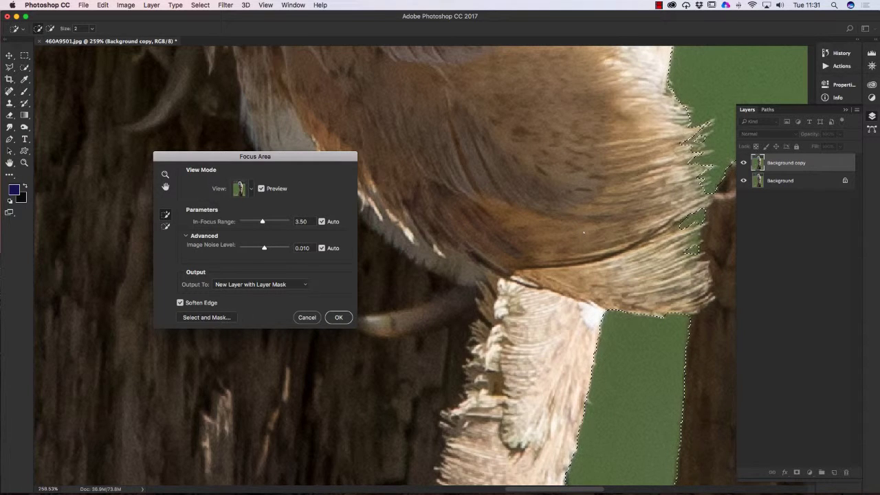
Check the marching-ants edge higher up the owl's wing, then pick the dialog's Zoom tool.
scroll(584, 233, "up", 2)
scroll(584, 232, "up", 6)
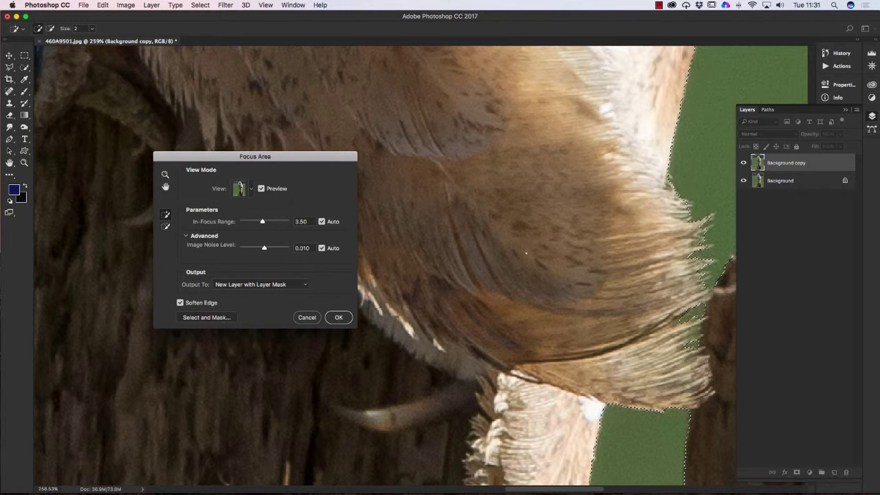
scroll(533, 251, "up", 10)
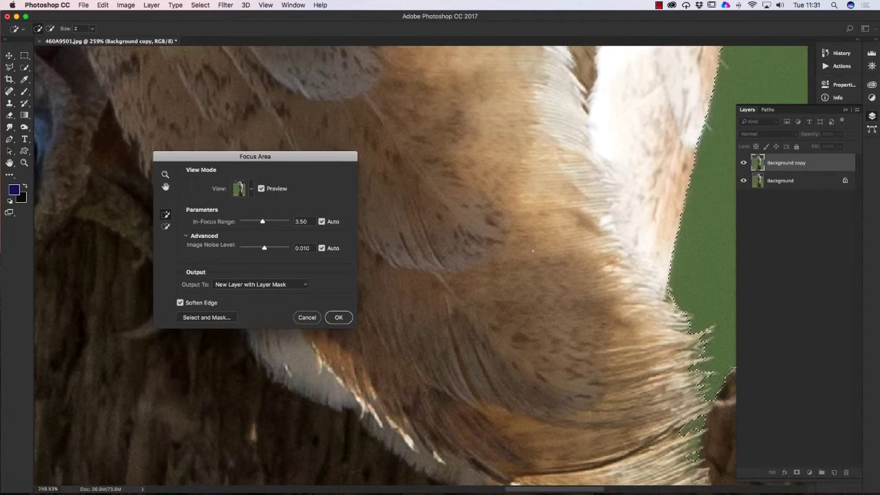
scroll(529, 251, "down", 5)
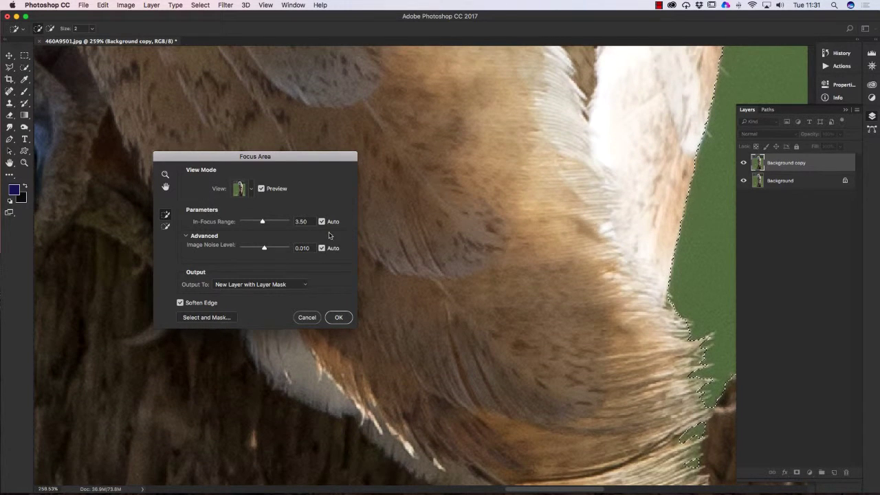
left_click(165, 176)
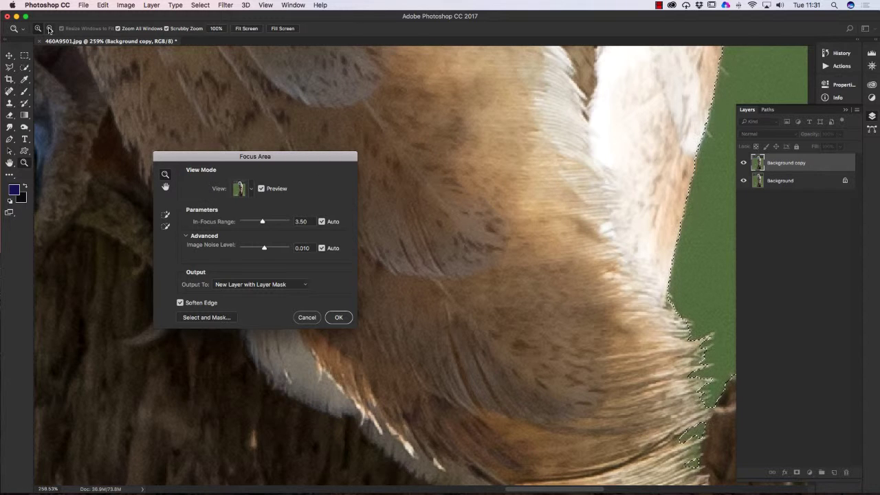
Zoom the Focus Area preview out to 50% and move the dialog aside.
left_click(387, 157, "alt")
left_click(386, 156, "alt")
left_click(386, 157, "alt")
left_click(387, 156, "alt")
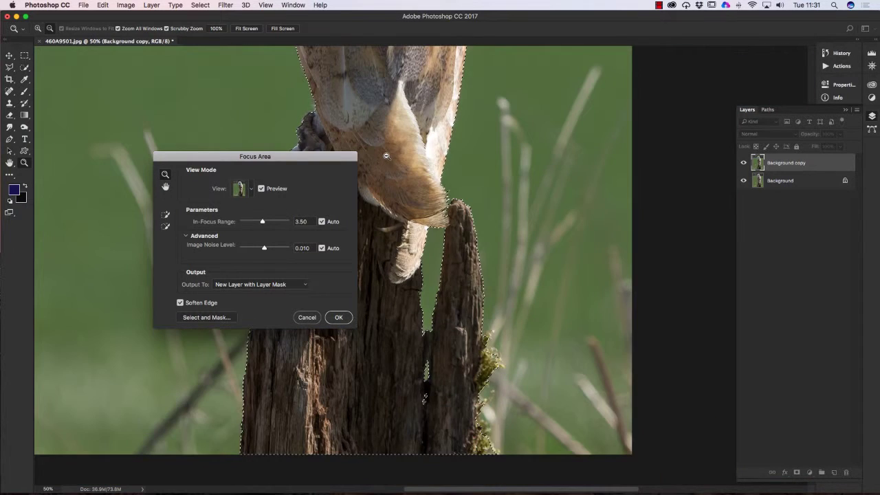
left_click_drag(300, 161, 221, 177)
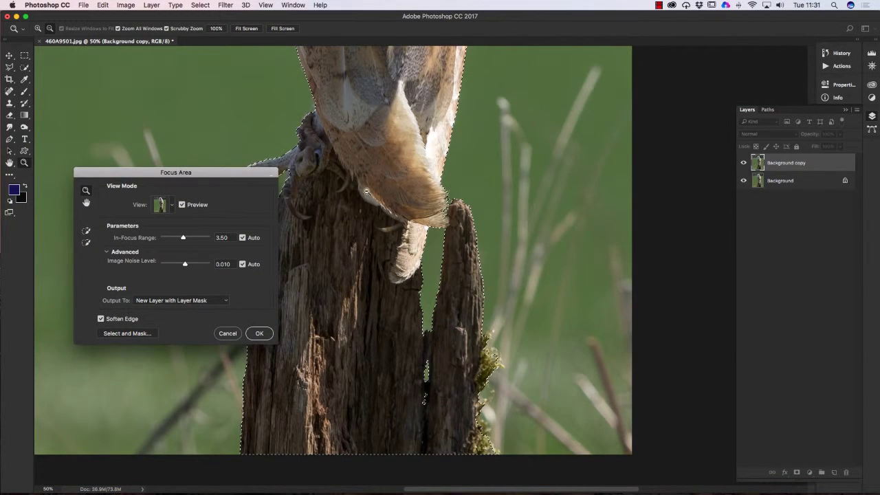
Zoom out to 25% to show the whole owl and post, then reposition the dialog.
scroll(438, 216, "up", 3)
scroll(438, 216, "up", 5)
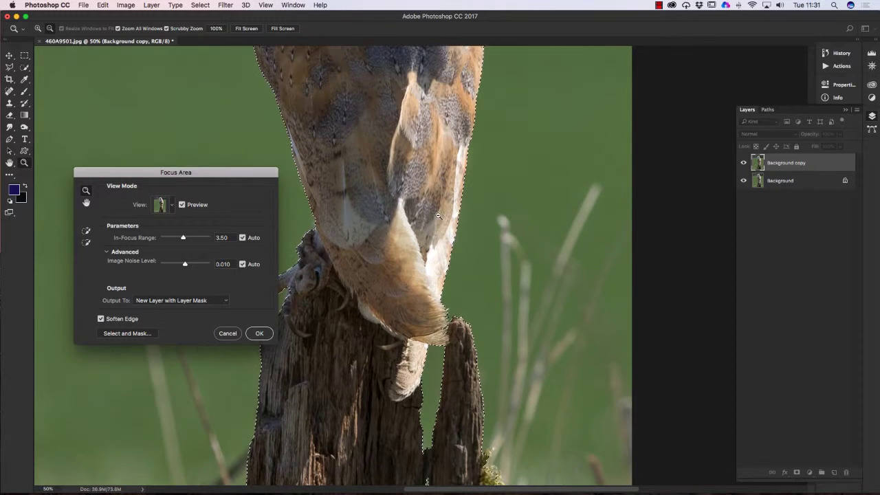
left_click(408, 204, "alt")
scroll(408, 203, "up", 3)
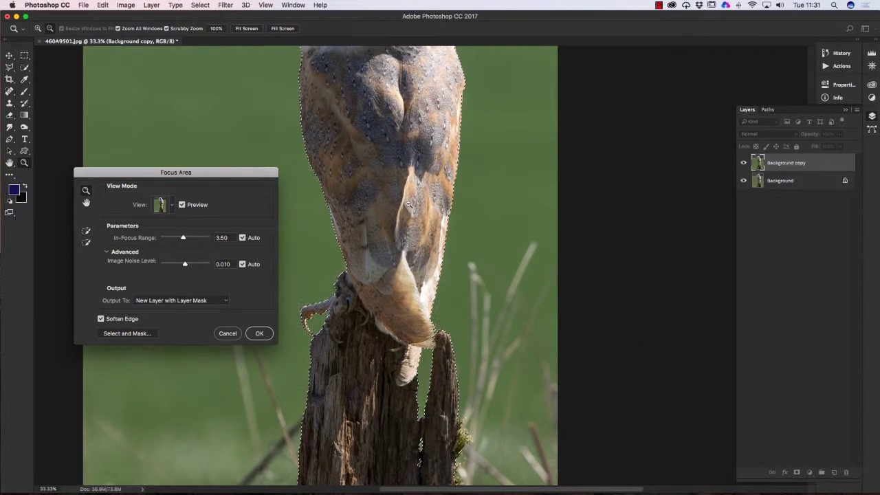
left_click(408, 203, "alt")
scroll(408, 204, "up", 4)
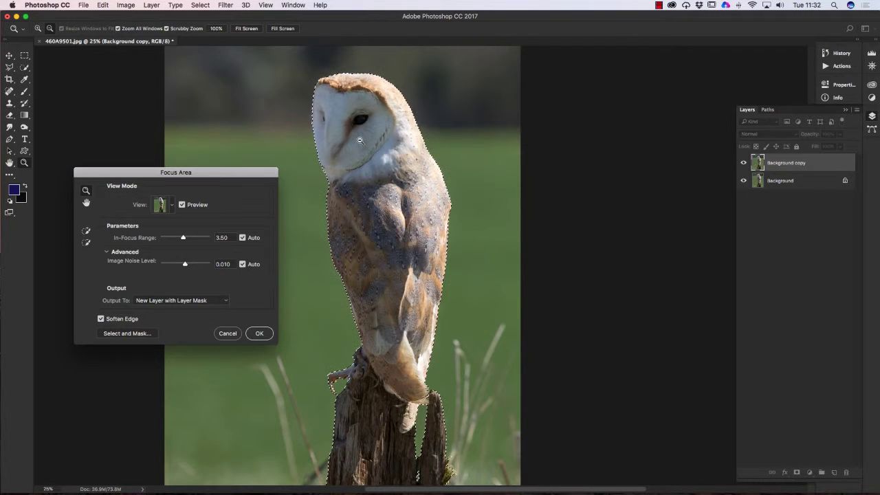
scroll(359, 146, "down", 1)
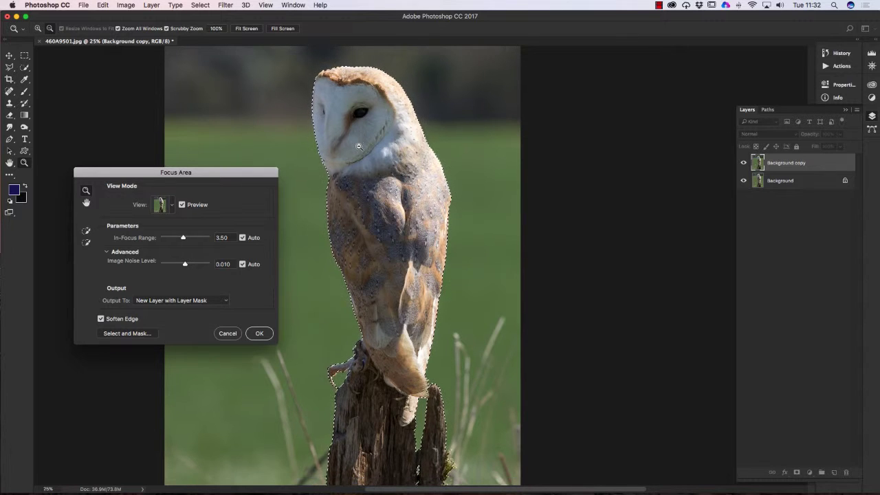
scroll(359, 148, "down", 1)
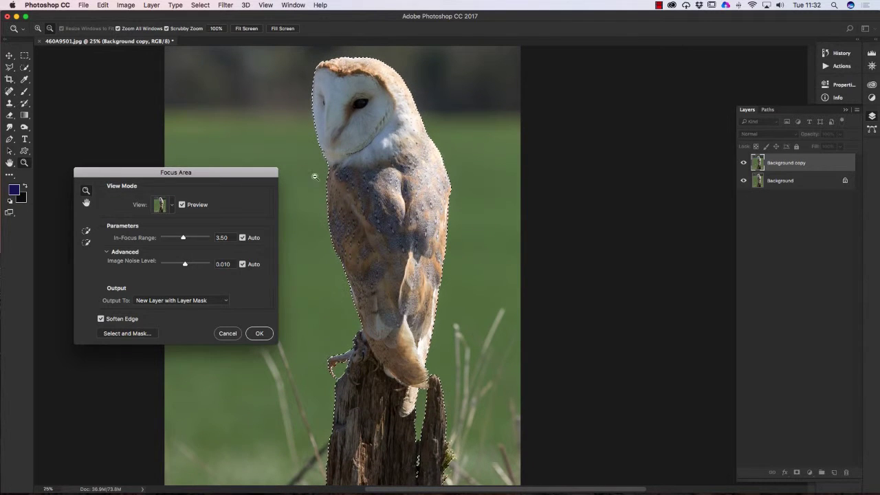
left_click_drag(219, 176, 294, 177)
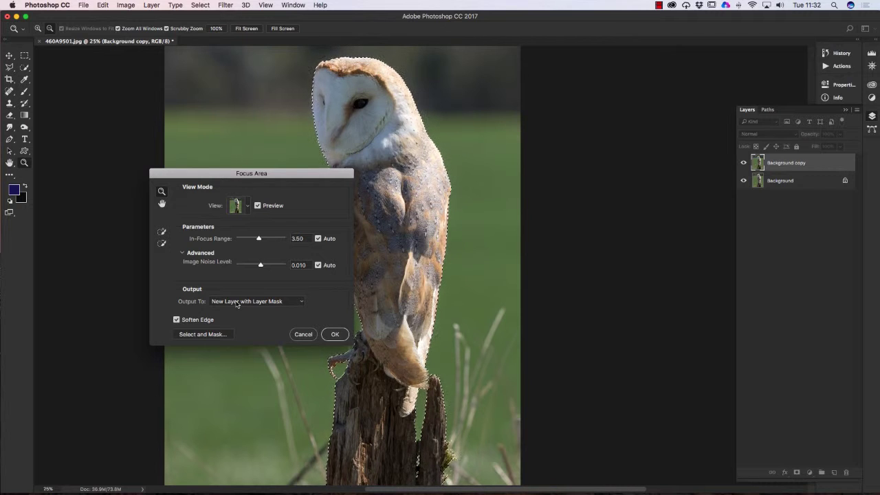
Set Output To 'New Layer with Layer Mask' and apply the Focus Area selection.
left_click(303, 304)
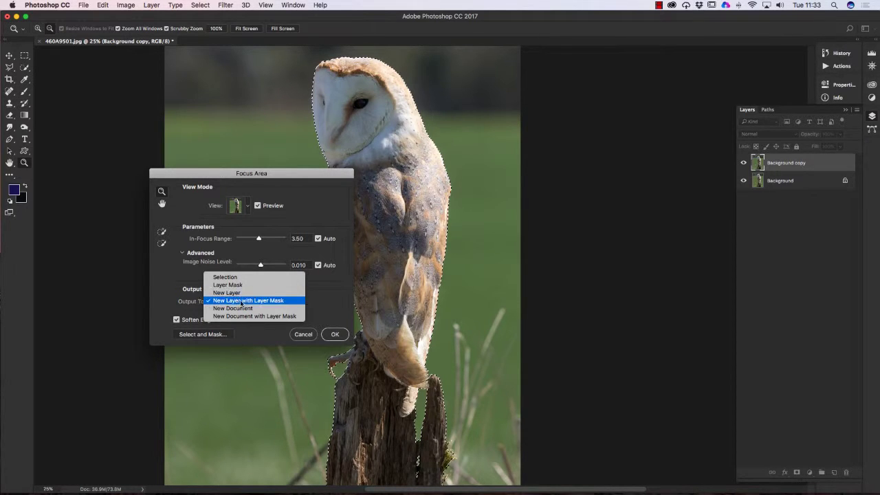
left_click(235, 303)
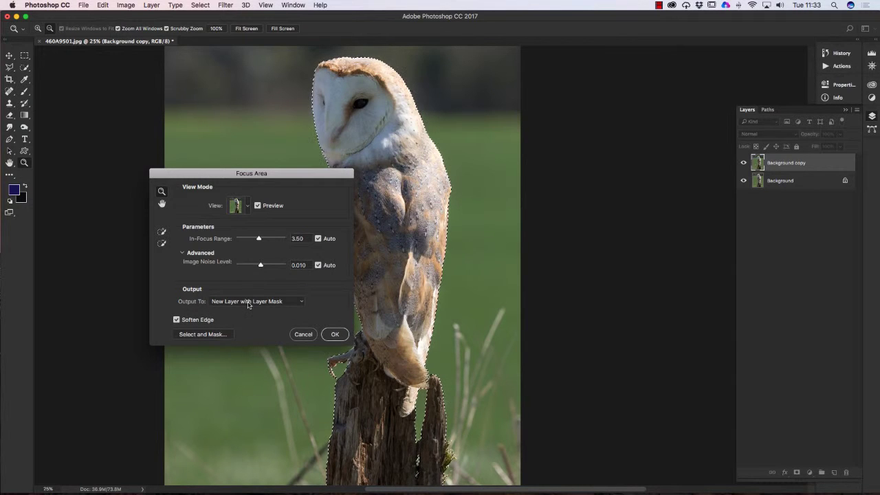
left_click(333, 336)
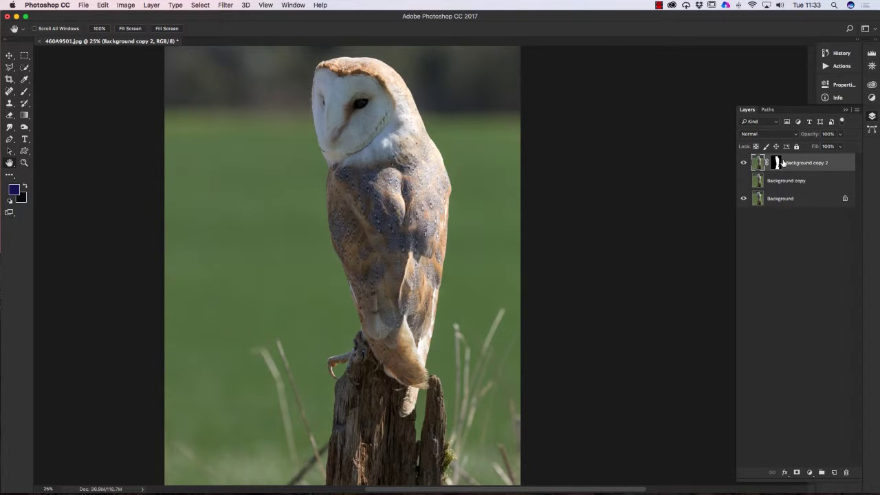
Hide the Background layer and zoom in on the owl's head with the Zoom tool.
left_click(744, 200)
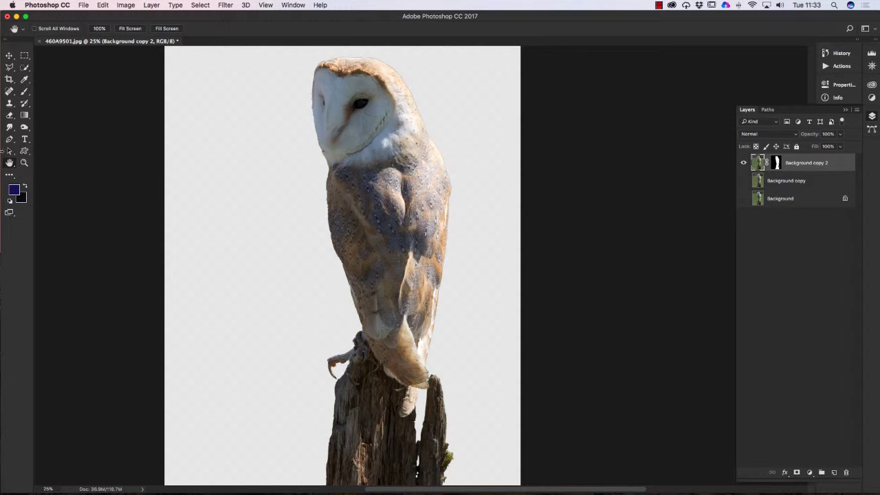
left_click(24, 163)
left_click_drag(397, 68, 443, 147)
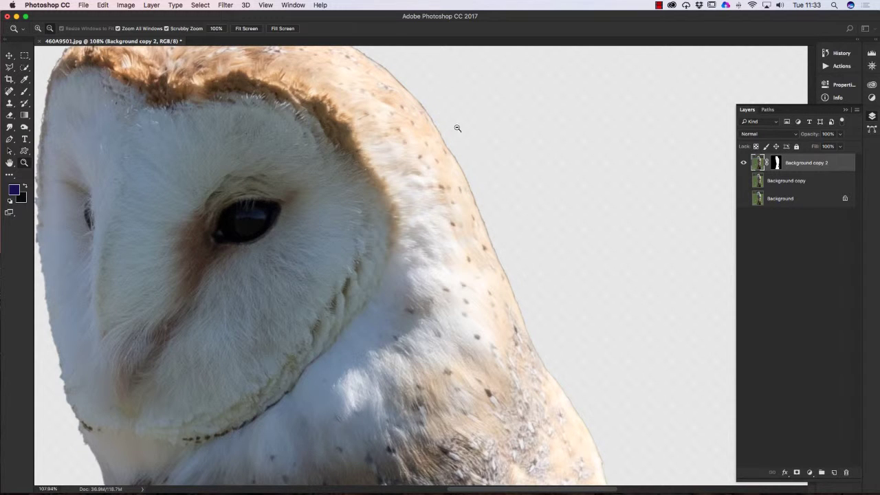
key("space")
left_click_drag(427, 234, 426, 239)
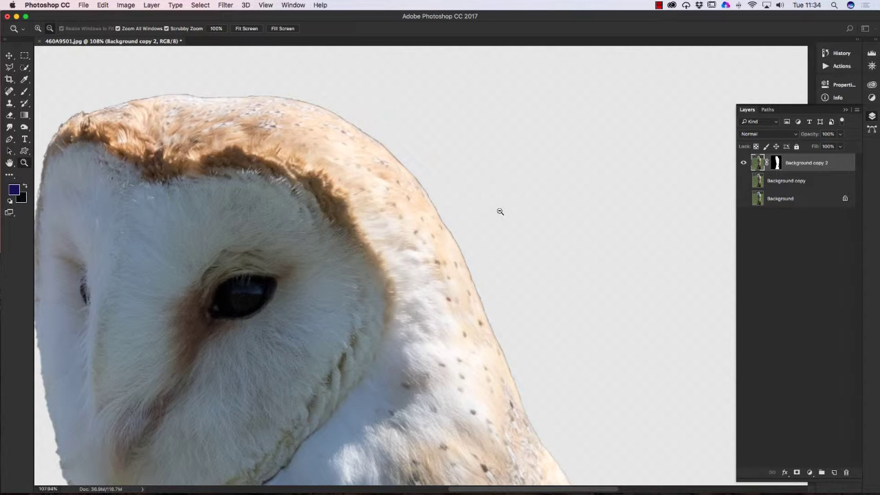
left_click(776, 163)
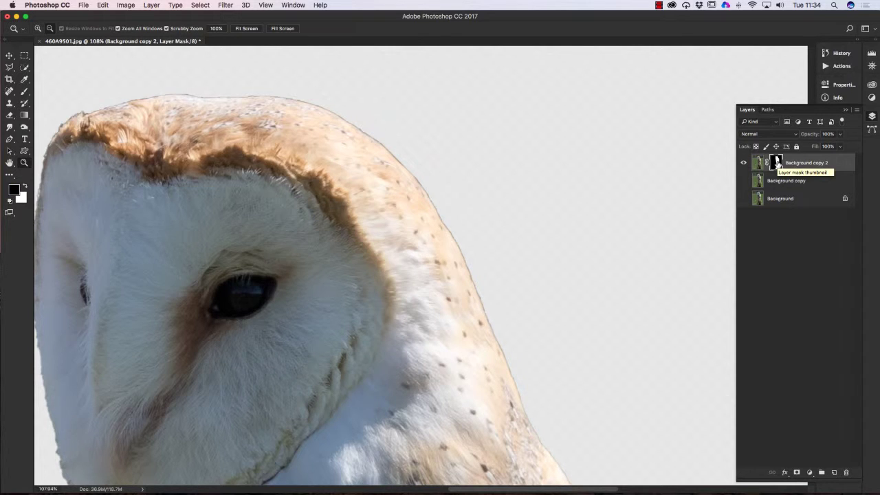
left_click(24, 187)
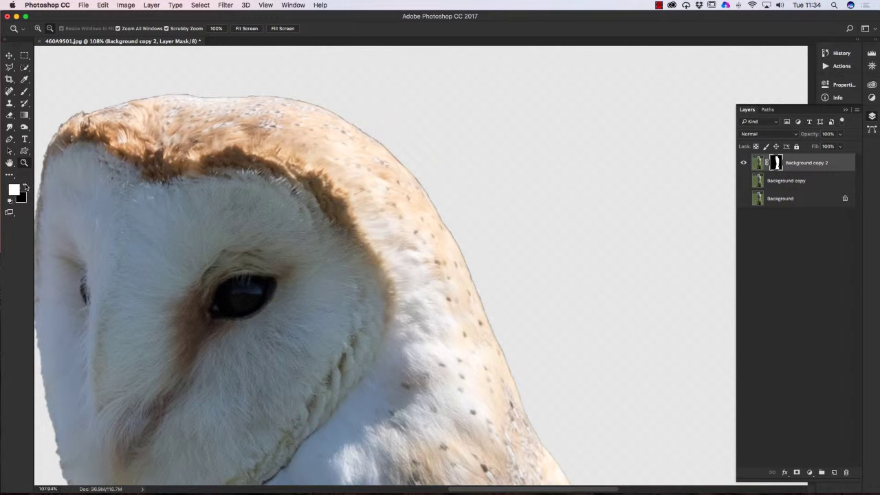
left_click(25, 91)
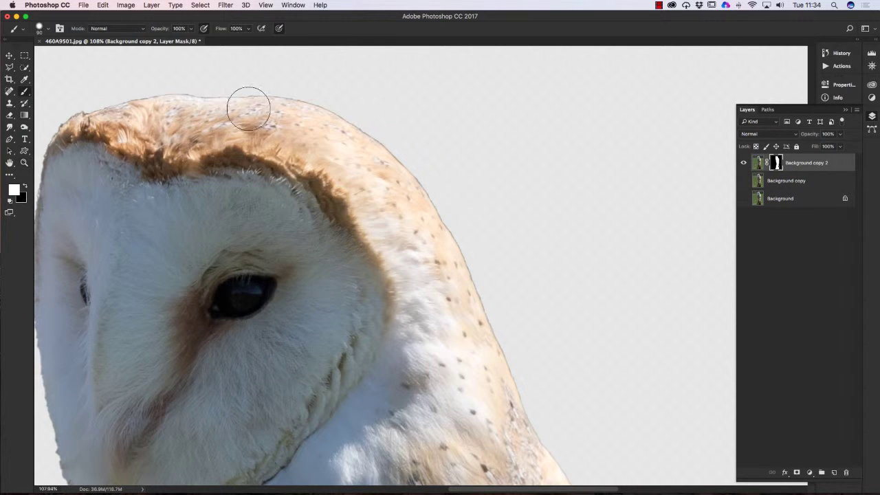
left_click(515, 208)
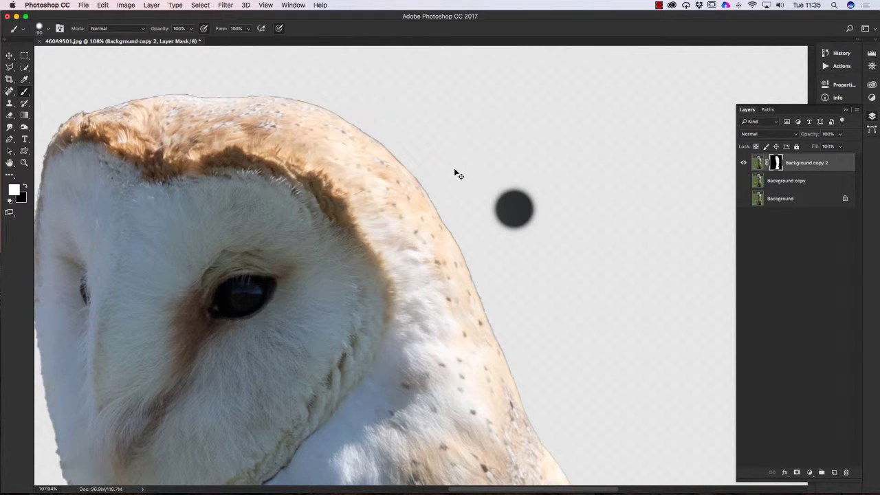
key("super+z")
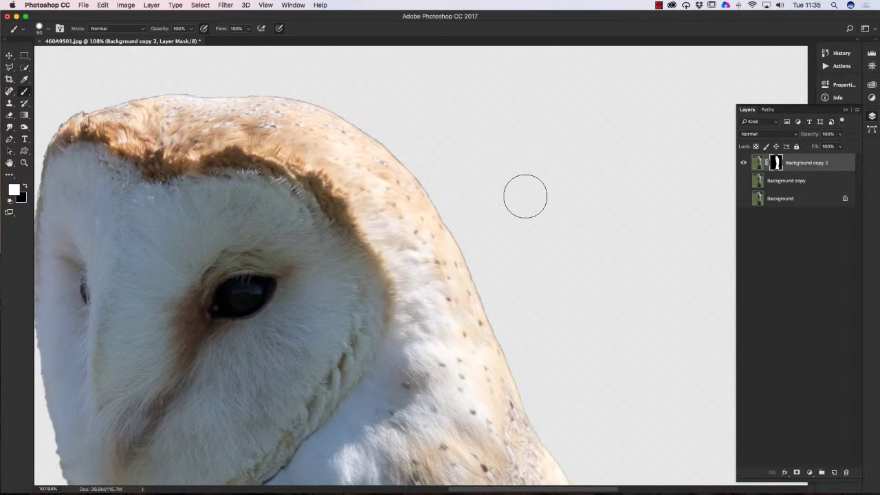
left_click(24, 186)
left_click(435, 260)
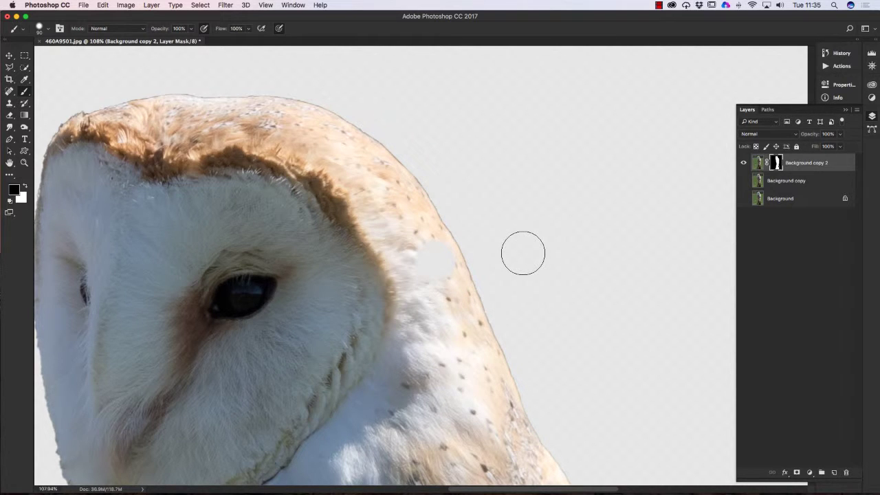
key("super+z")
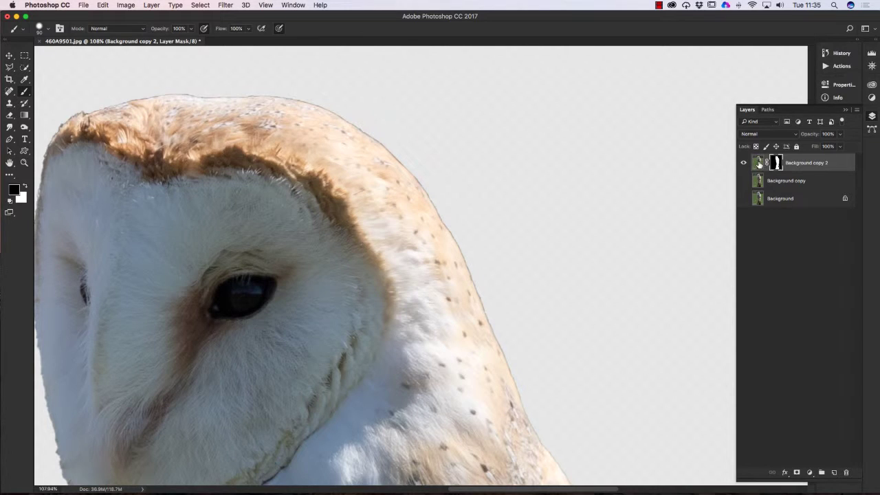
Target Background copy 2's pixel thumbnail and choose the Clone Stamp Tool.
left_click(759, 165)
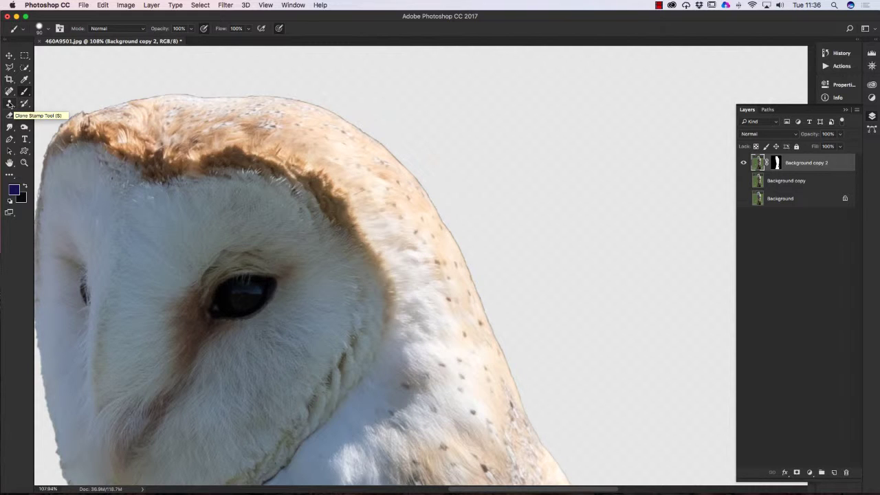
left_click(9, 104)
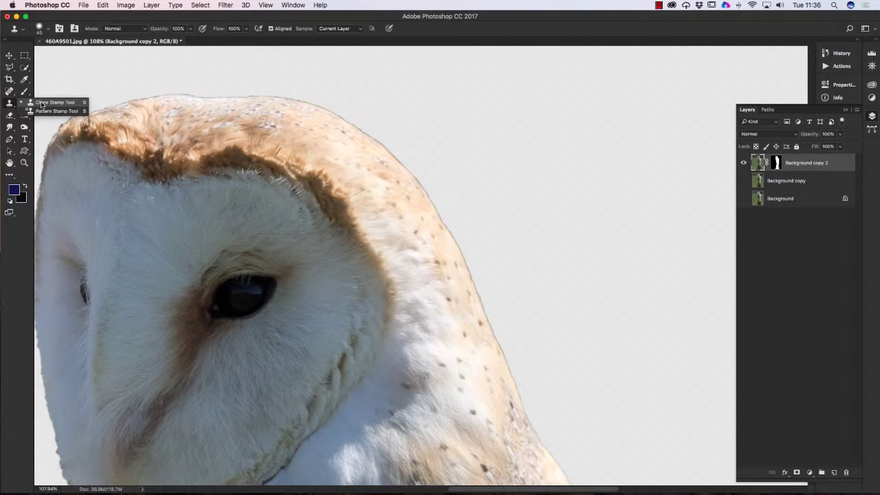
left_click(9, 104)
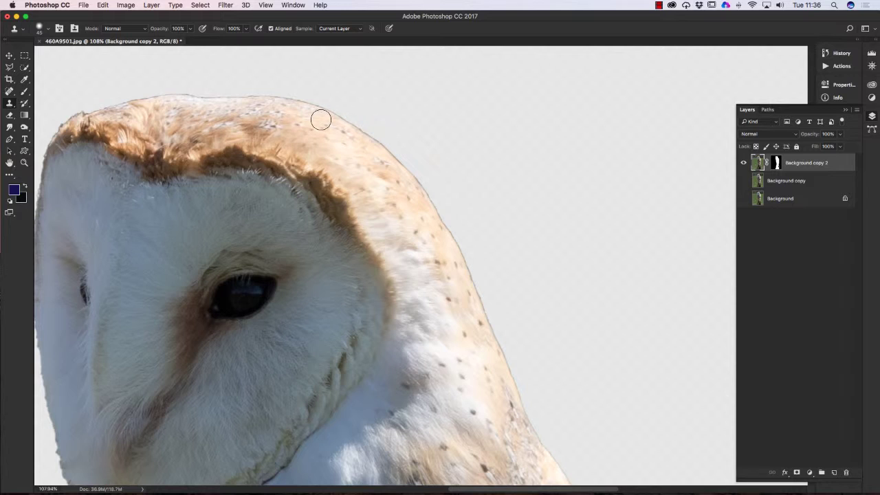
Set the Clone Stamp to size 10, sample beside the head, and clone along the owl's right edge.
key("bracketleft")
key("bracketleft")
key("bracketleft")
key("bracketleft")
key("bracketleft")
key("bracketleft")
left_click(327, 115, "alt")
left_click(327, 115, "alt")
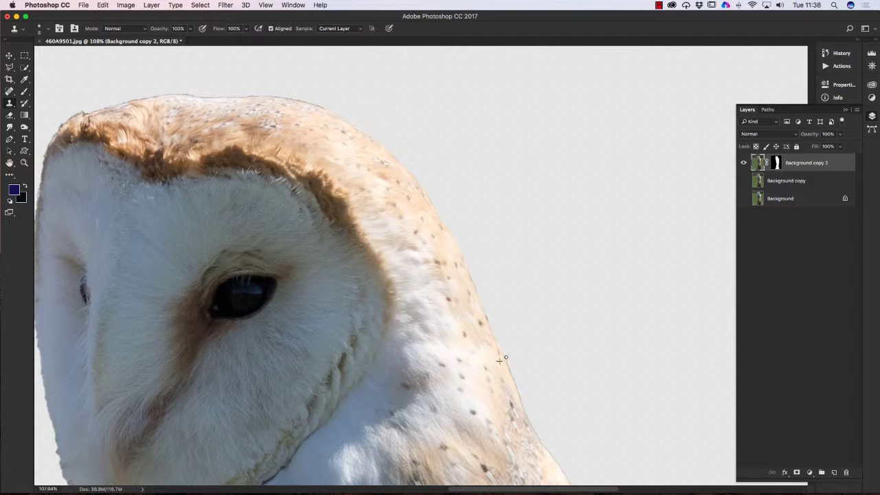
left_click_drag(506, 358, 524, 401)
left_click_drag(471, 277, 488, 287)
Resample near the head edge and clone feather texture along the top of the owl's head.
scroll(402, 209, "up", 5)
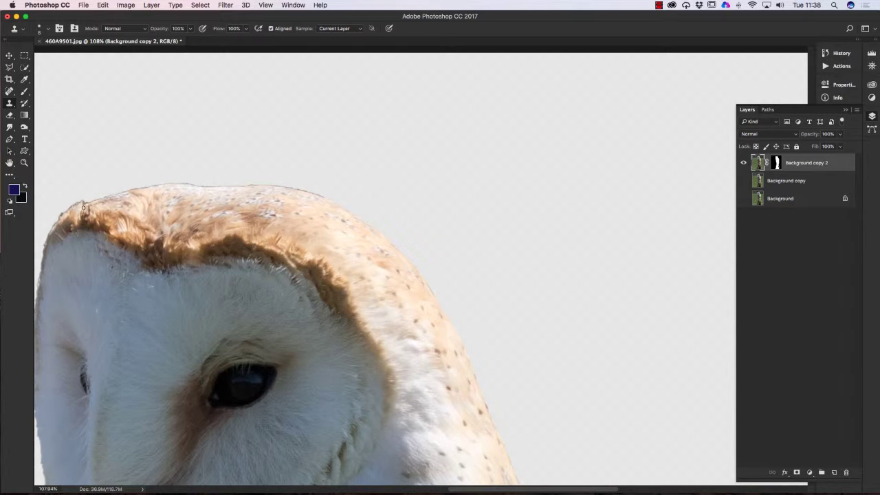
left_click(83, 208, "alt")
mouse_move(215, 184)
left_mouse_down()
mouse_move(288, 186)
mouse_move(322, 199)
left_mouse_up()
scroll(310, 275, "down", 10)
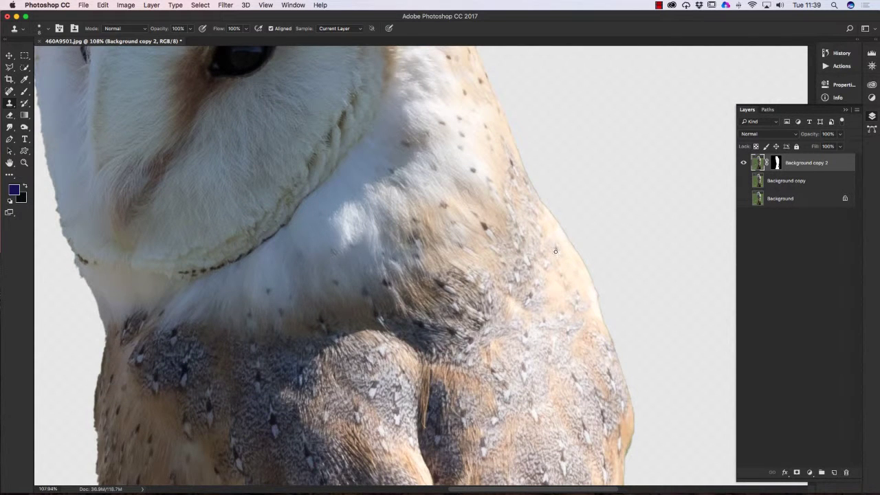
scroll(213, 273, "up", 9)
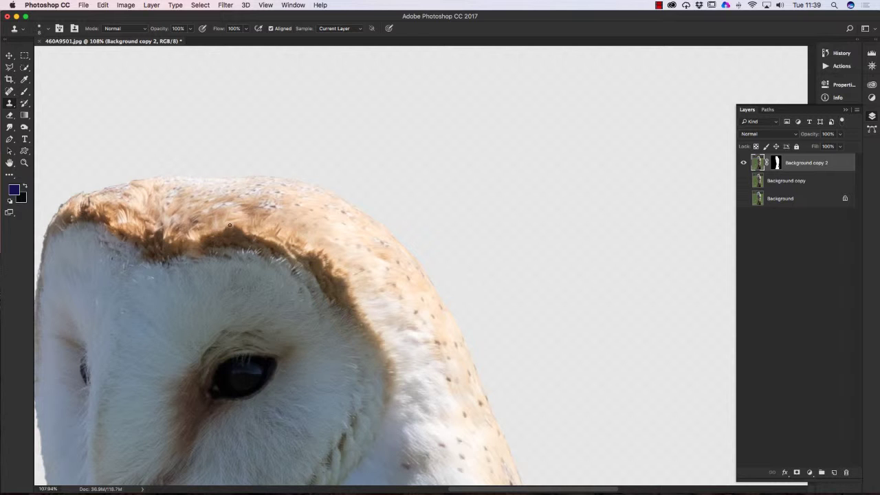
Pan down the owl's chest and body toward the perch stumps.
left_click_drag(203, 358, 333, 256)
left_click_drag(338, 295, 326, 267)
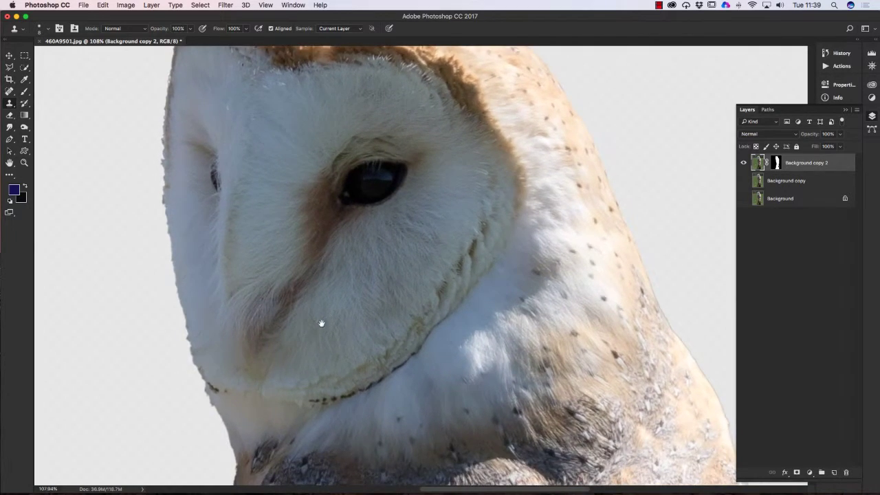
left_click_drag(321, 321, 357, 274)
scroll(356, 274, "down", 10)
scroll(356, 274, "left", 5)
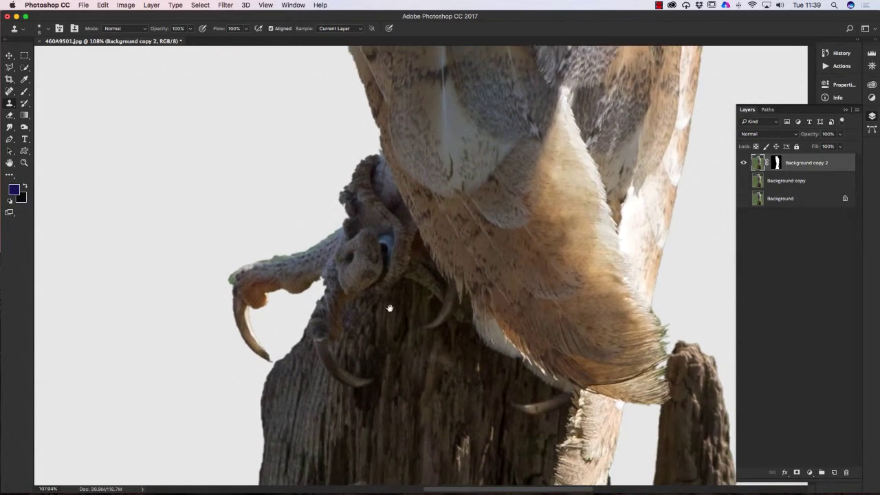
scroll(388, 313, "down", 9)
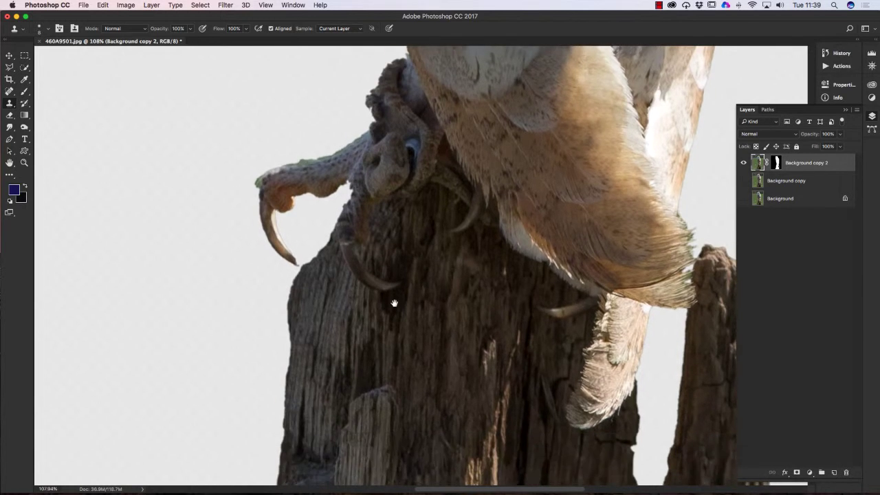
scroll(398, 261, "down", 10)
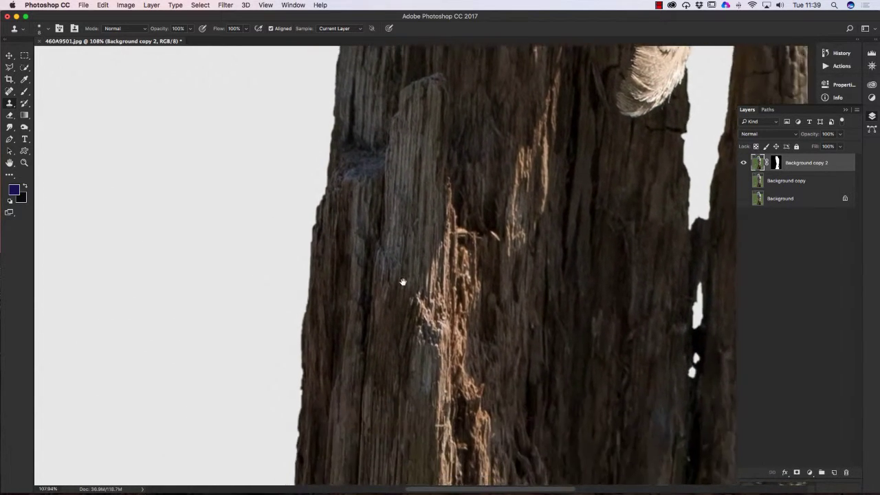
scroll(407, 247, "right", 10)
Frame the perch stumps and switch back to editing Background copy 2's layer mask.
scroll(407, 248, "up", 3)
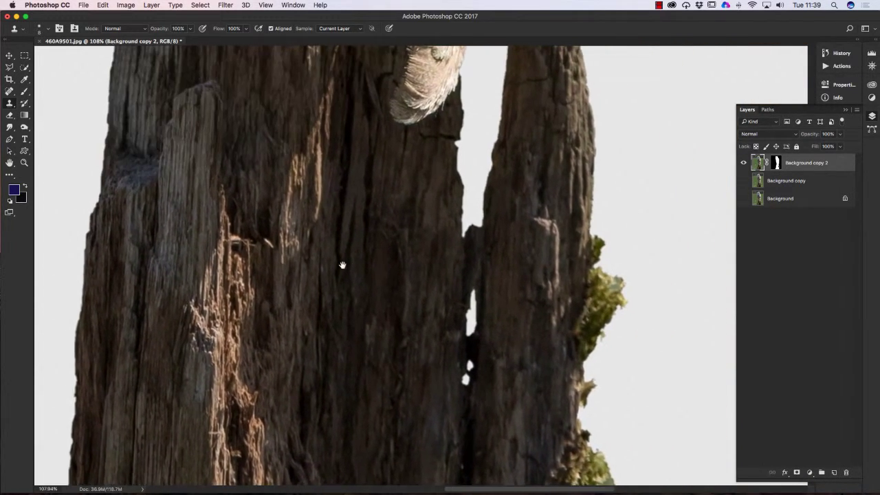
scroll(321, 273, "right", 5)
scroll(322, 273, "up", 3)
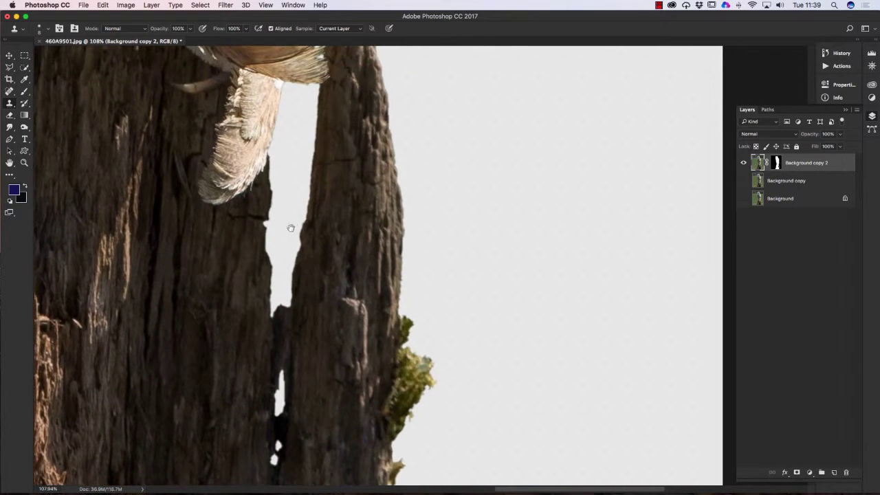
scroll(332, 214, "up", 4)
scroll(332, 214, "right", 2)
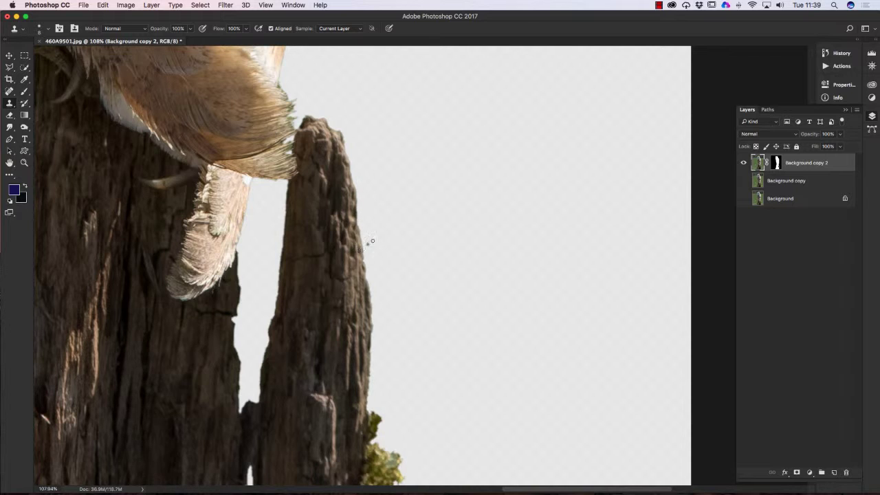
left_click(776, 162)
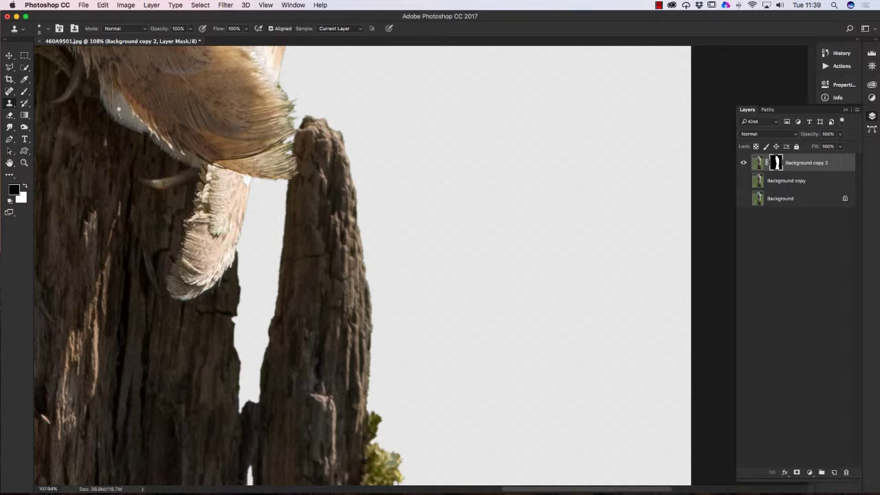
Switch to the Dodge tool and lighten the mask over the owl's hanging feathers.
left_click(24, 128)
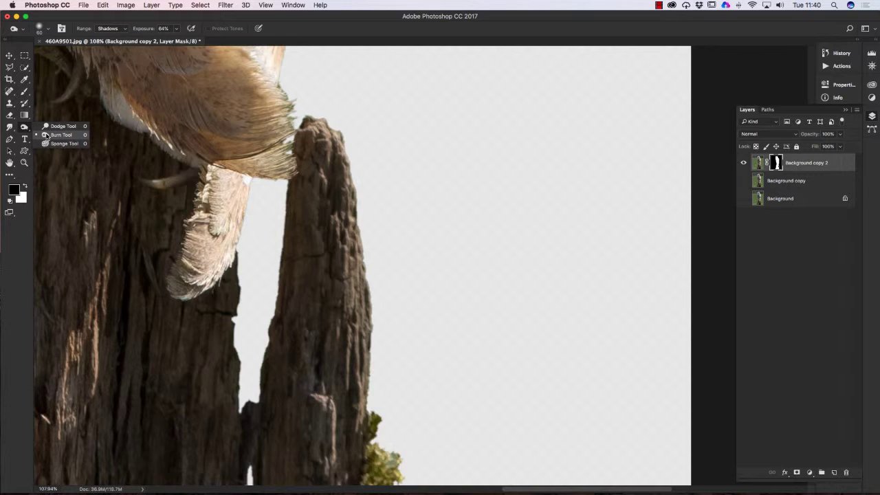
left_click(46, 134)
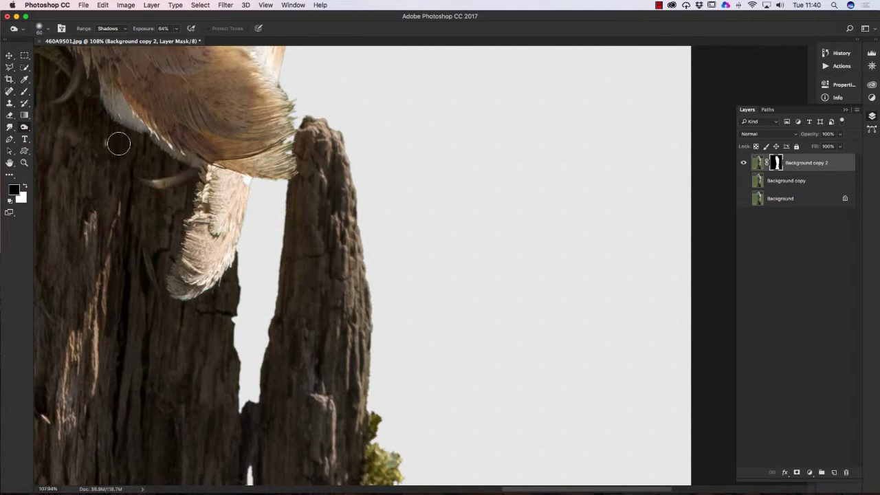
left_click(24, 128)
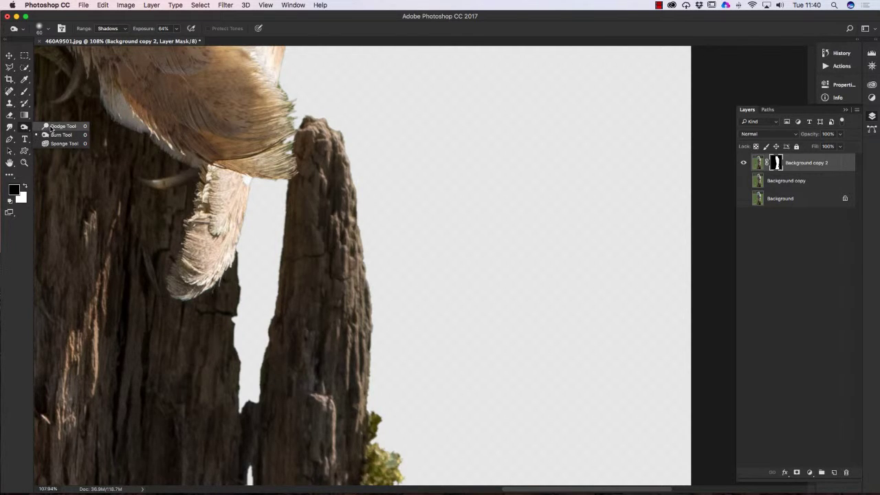
left_click(55, 126)
mouse_move(239, 189)
left_mouse_down()
mouse_move(231, 212)
mouse_move(187, 240)
left_mouse_up()
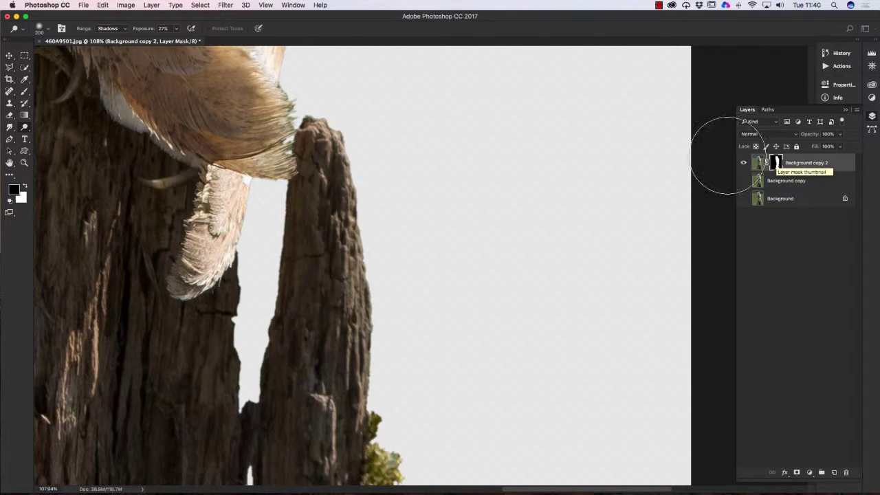
Brush the mask along the stump's right edge, undo the stray stroke, and shrink the brush.
left_click_drag(372, 169, 382, 221)
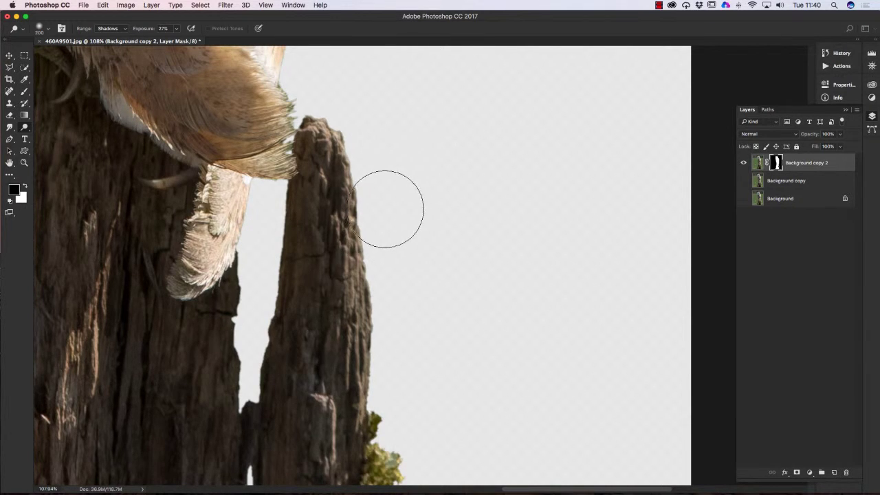
mouse_move(383, 197)
left_mouse_down()
mouse_move(347, 178)
mouse_move(381, 184)
left_mouse_up()
mouse_move(381, 184)
left_mouse_down()
mouse_move(370, 163)
mouse_move(381, 147)
mouse_move(375, 138)
mouse_move(389, 176)
mouse_move(387, 213)
mouse_move(379, 182)
mouse_move(390, 255)
mouse_move(382, 247)
mouse_move(380, 235)
mouse_move(393, 267)
left_mouse_up()
key("super+z")
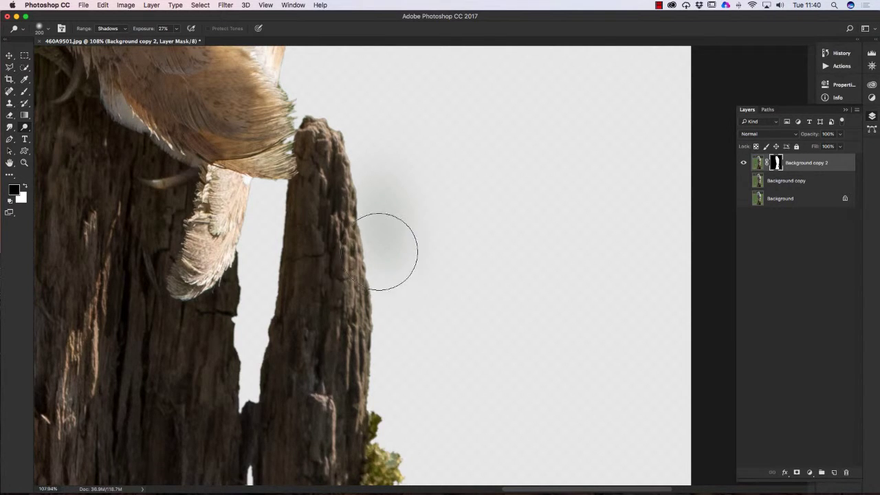
key("bracketleft")
key("bracketleft")
key("bracketleft")
key("bracketleft")
key("bracketleft")
key("bracketleft")
key("bracketleft")
key("bracketleft")
key("bracketleft")
key("bracketleft")
key("bracketleft")
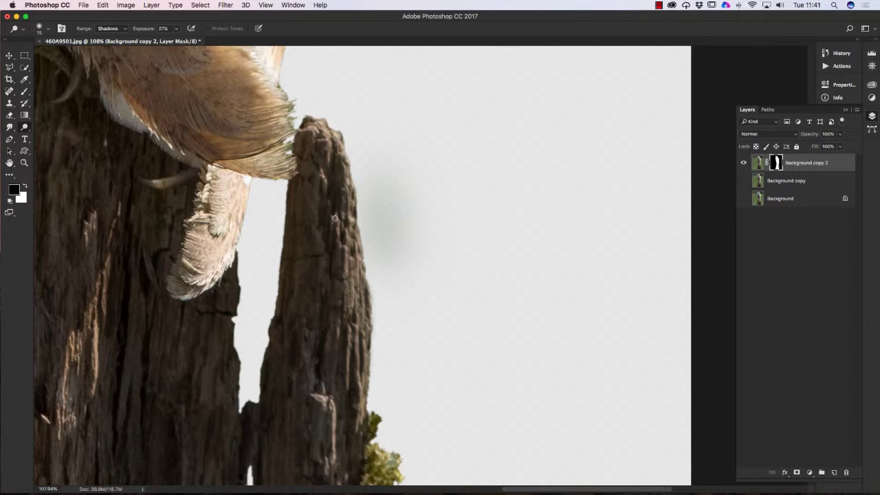
mouse_move(334, 219)
left_mouse_down()
mouse_move(427, 215)
mouse_move(325, 210)
left_mouse_up()
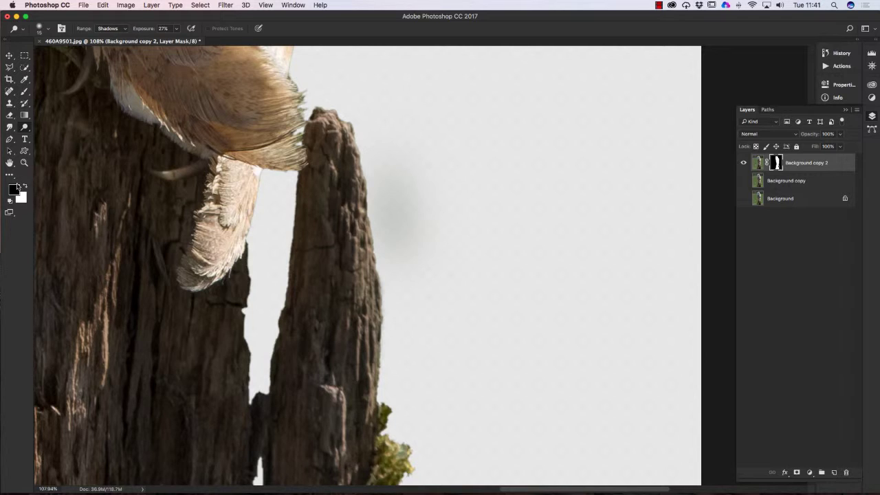
Switch to the Burn tool and clear the grey haze beside the narrow stump.
right_click(24, 128)
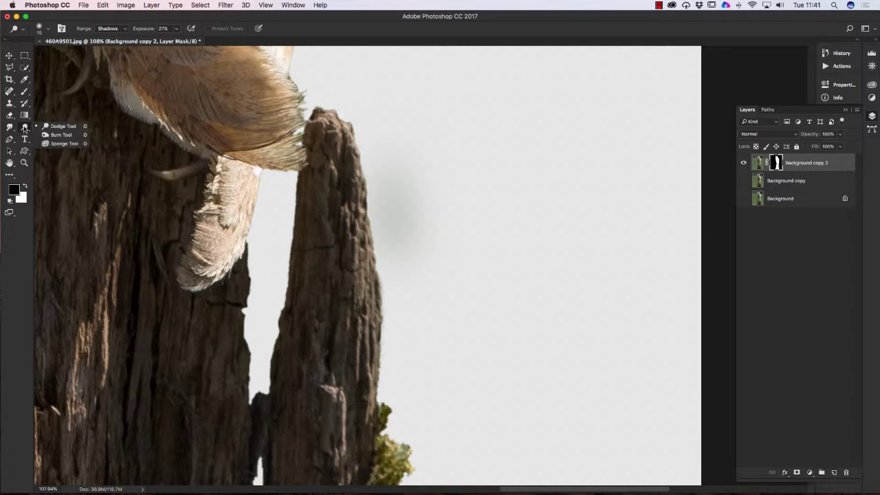
left_click(59, 136)
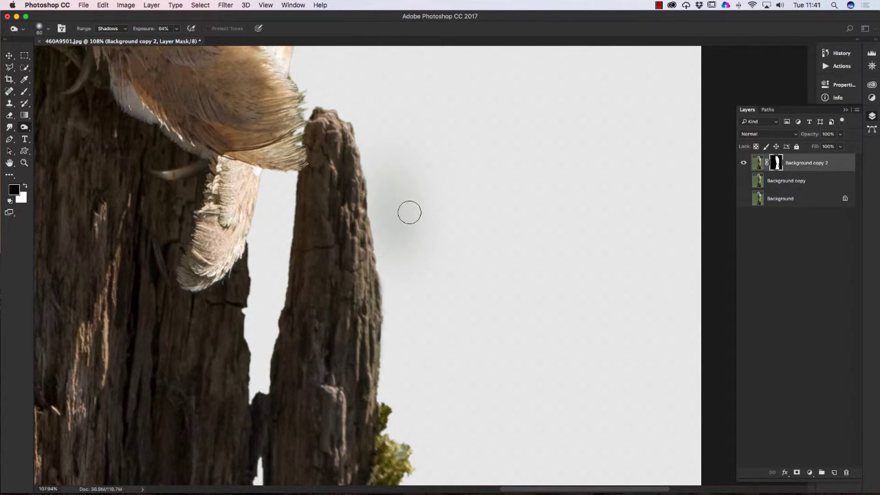
mouse_move(413, 207)
left_mouse_down()
mouse_move(417, 241)
mouse_move(407, 206)
mouse_move(415, 234)
mouse_move(402, 201)
mouse_move(401, 225)
mouse_move(393, 203)
mouse_move(396, 234)
mouse_move(383, 203)
mouse_move(393, 269)
mouse_move(395, 236)
mouse_move(413, 280)
mouse_move(433, 236)
mouse_move(408, 196)
mouse_move(431, 192)
mouse_move(403, 184)
mouse_move(395, 154)
mouse_move(401, 189)
mouse_move(387, 151)
mouse_move(400, 192)
mouse_move(379, 155)
mouse_move(387, 181)
mouse_move(379, 178)
mouse_move(380, 197)
mouse_move(375, 175)
mouse_move(386, 217)
mouse_move(380, 193)
mouse_move(388, 394)
mouse_move(412, 409)
mouse_move(392, 401)
mouse_move(401, 292)
mouse_move(352, 116)
mouse_move(339, 107)
mouse_move(360, 115)
mouse_move(321, 100)
mouse_move(339, 97)
mouse_move(299, 98)
mouse_move(317, 90)
mouse_move(289, 79)
mouse_move(310, 78)
mouse_move(294, 159)
mouse_move(249, 220)
mouse_move(259, 294)
left_mouse_up()
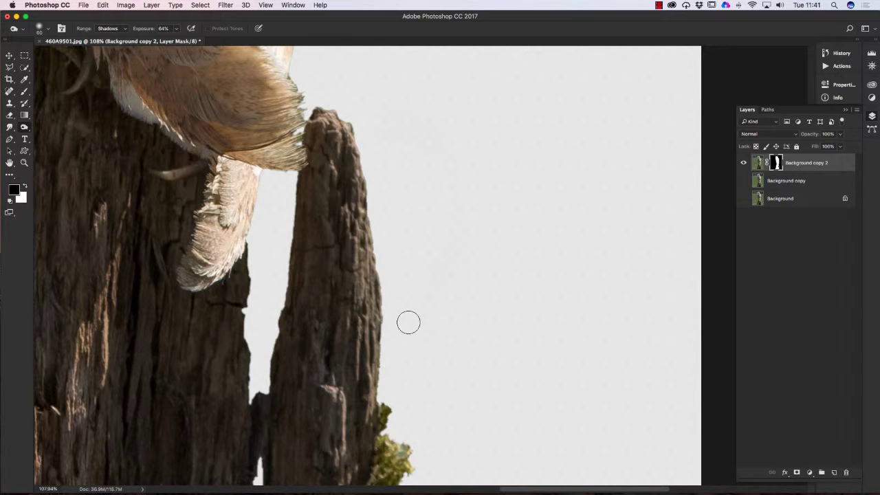
Burn the mask along the stump's right edge and down the moss edge.
mouse_move(409, 320)
left_mouse_down()
mouse_move(392, 310)
mouse_move(392, 280)
left_mouse_up()
scroll(466, 371, "down", 5)
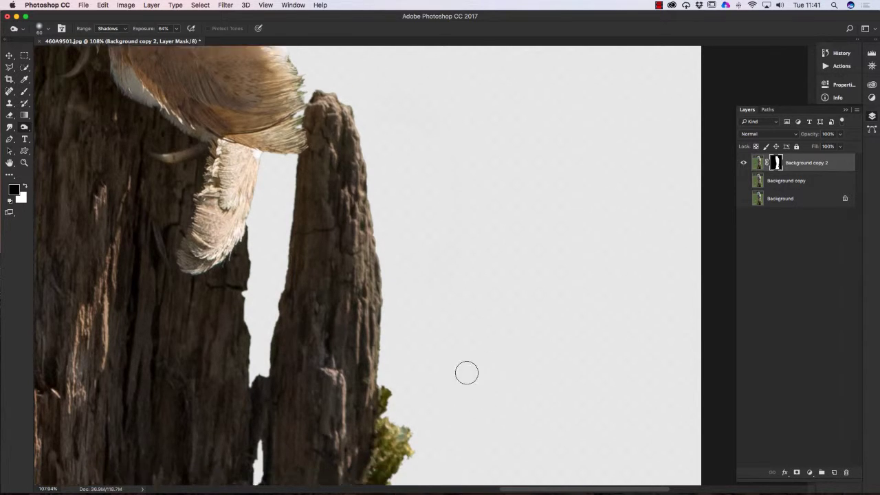
mouse_move(416, 372)
left_mouse_down()
mouse_move(395, 392)
mouse_move(379, 394)
mouse_move(387, 406)
mouse_move(373, 426)
mouse_move(393, 429)
mouse_move(398, 440)
mouse_move(376, 445)
mouse_move(425, 435)
mouse_move(400, 427)
mouse_move(369, 378)
mouse_move(386, 384)
mouse_move(375, 393)
mouse_move(380, 405)
mouse_move(411, 424)
mouse_move(413, 446)
left_mouse_up()
scroll(410, 432, "down", 2)
scroll(411, 432, "down", 2)
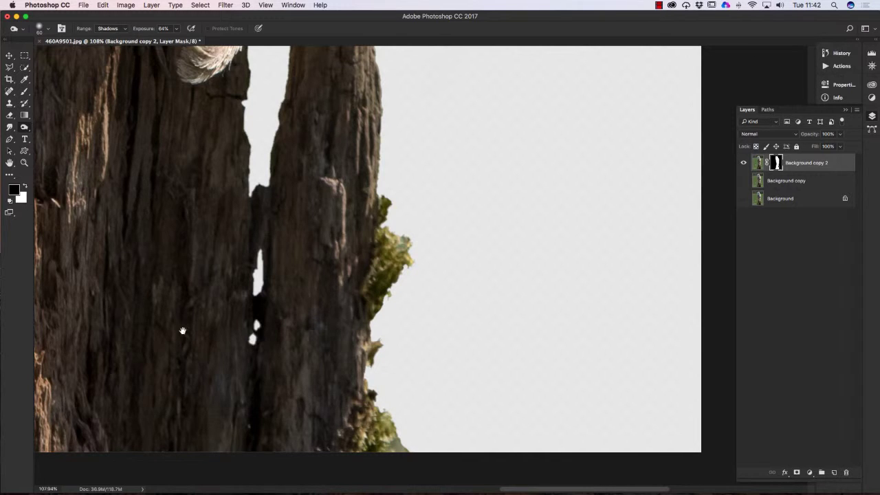
Burn the mask along the trunk's left edge, the curved claw and the toe to its tip.
left_click_drag(237, 283, 348, 289)
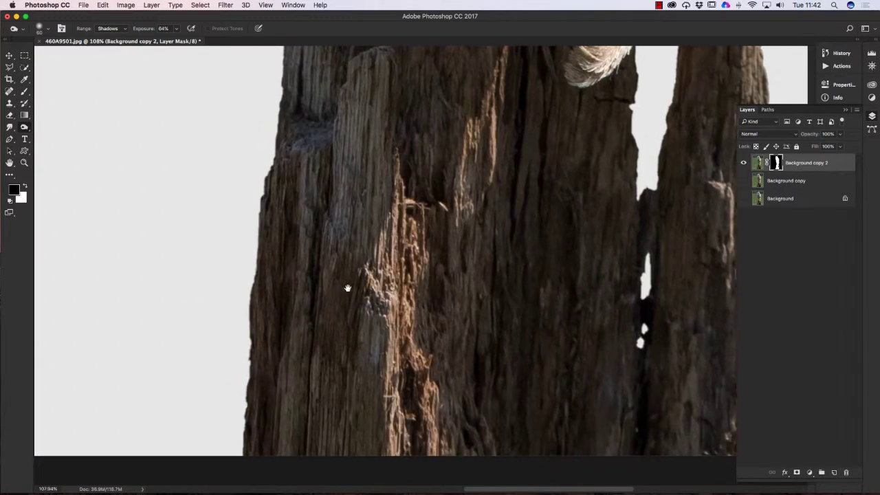
left_click_drag(327, 334, 324, 440)
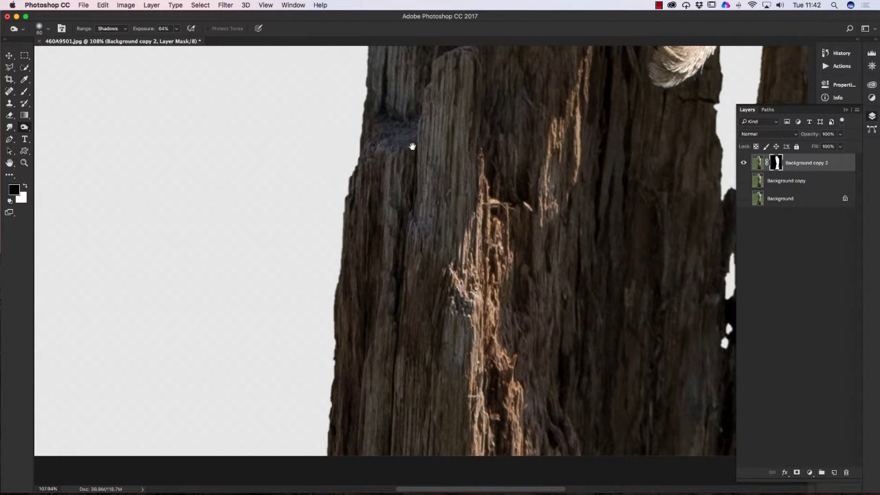
left_click_drag(412, 147, 383, 281)
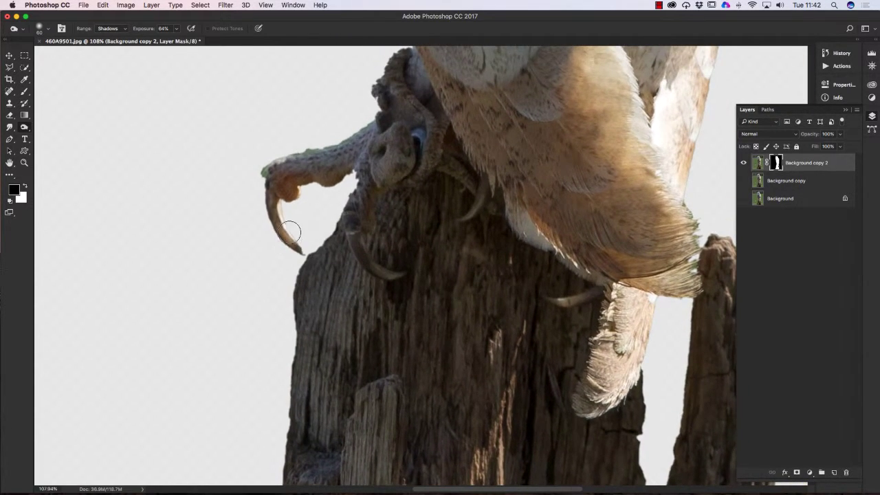
mouse_move(289, 232)
left_mouse_down()
mouse_move(275, 200)
mouse_move(297, 249)
mouse_move(298, 187)
left_mouse_up()
mouse_move(354, 178)
left_mouse_down()
mouse_move(262, 147)
mouse_move(264, 160)
mouse_move(349, 134)
mouse_move(358, 122)
mouse_move(343, 129)
mouse_move(367, 114)
mouse_move(238, 176)
mouse_move(258, 177)
mouse_move(269, 239)
mouse_move(304, 264)
mouse_move(298, 215)
mouse_move(304, 245)
mouse_move(318, 251)
mouse_move(349, 177)
mouse_move(339, 202)
mouse_move(289, 248)
left_mouse_up()
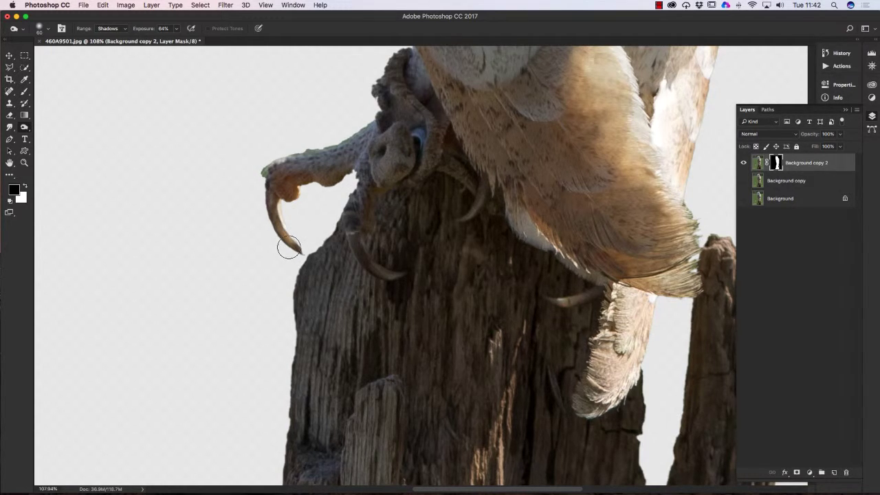
Darken the mask in the area just below the owl's leg.
scroll(289, 247, "up", 5)
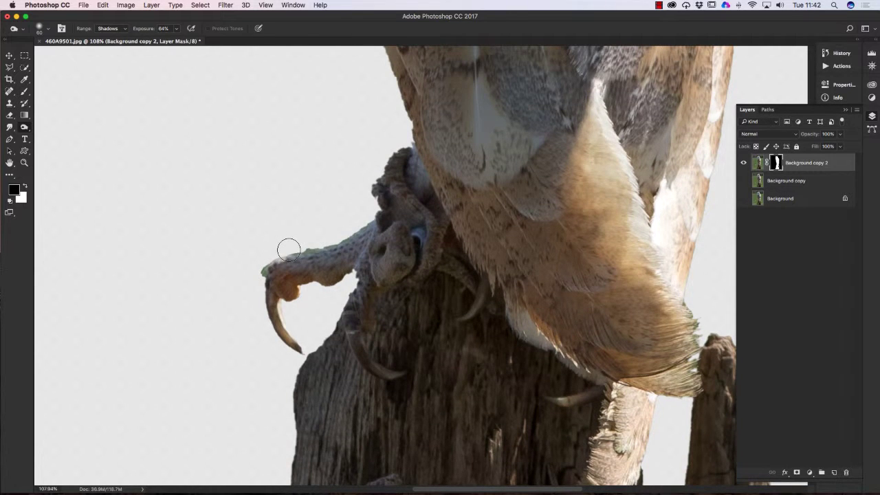
scroll(288, 250, "up", 1)
scroll(289, 250, "up", 1)
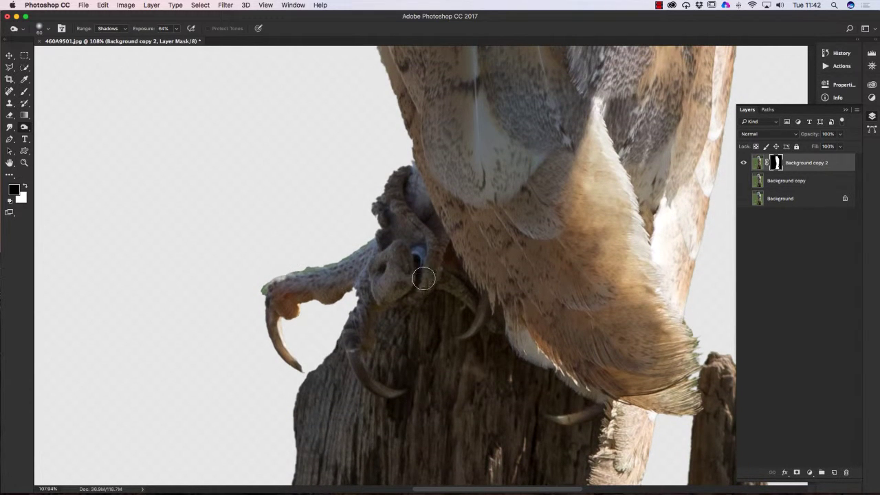
left_click(367, 300)
left_click_drag(367, 300, 367, 305)
mouse_move(386, 306)
left_mouse_down()
mouse_move(369, 290)
mouse_move(359, 321)
mouse_move(367, 301)
left_mouse_up()
Switch to the Brush tool with black as foreground and shrink it to size 10.
left_click(24, 92)
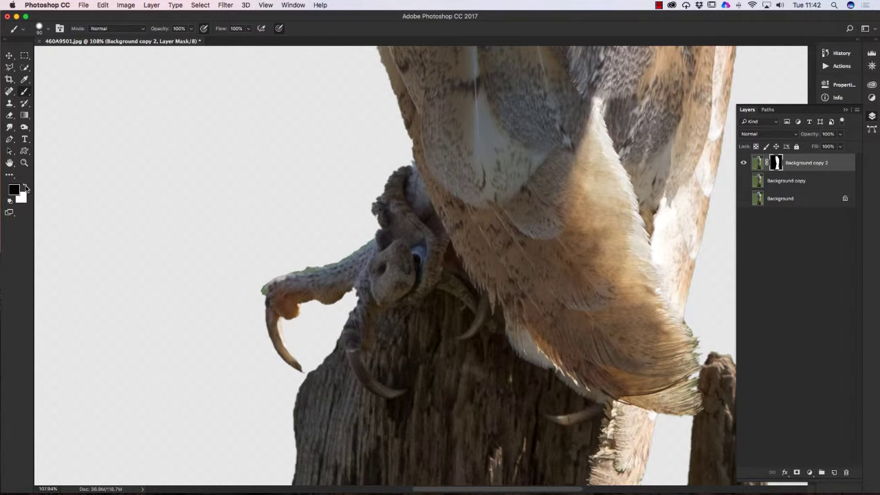
left_click(26, 188)
left_click(26, 187)
left_click(25, 188)
left_click(26, 188)
left_click(26, 188)
left_click(25, 187)
left_click(26, 187)
left_click(26, 187)
left_click(26, 188)
key("bracketleft")
key("bracketleft")
key("bracketleft")
key("bracketleft")
key("bracketleft")
key("bracketleft")
key("bracketleft")
key("bracketleft")
key("bracketleft")
key("bracketleft")
key("bracketleft")
key("bracketleft")
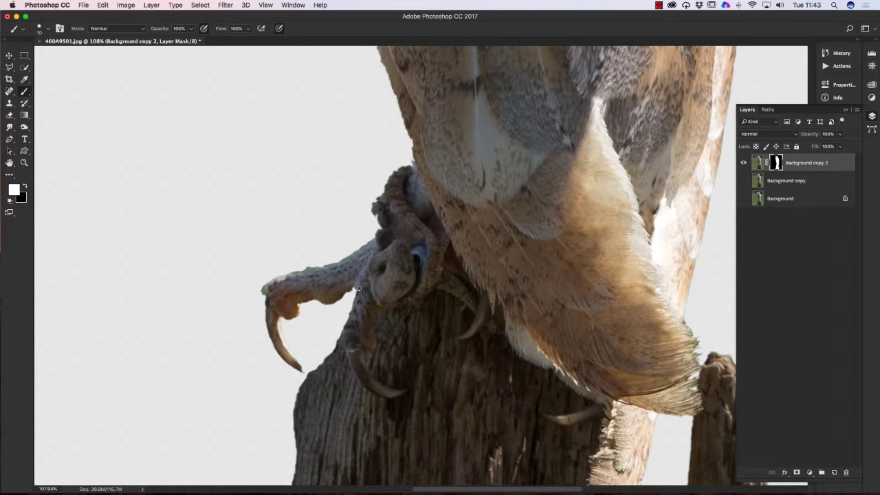
left_click(26, 187)
scroll(298, 231, "down", 5)
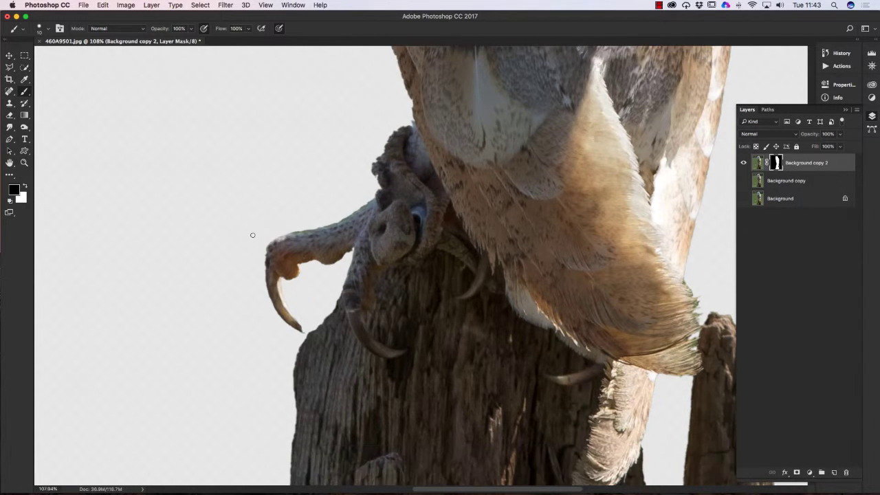
scroll(238, 234, "down", 1)
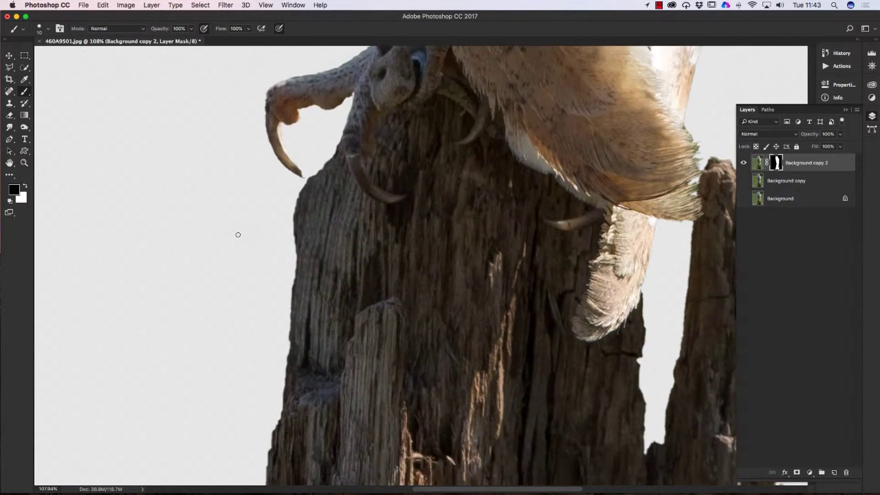
Fit the image on screen and apply Background copy 2's layer mask.
double_click(10, 163)
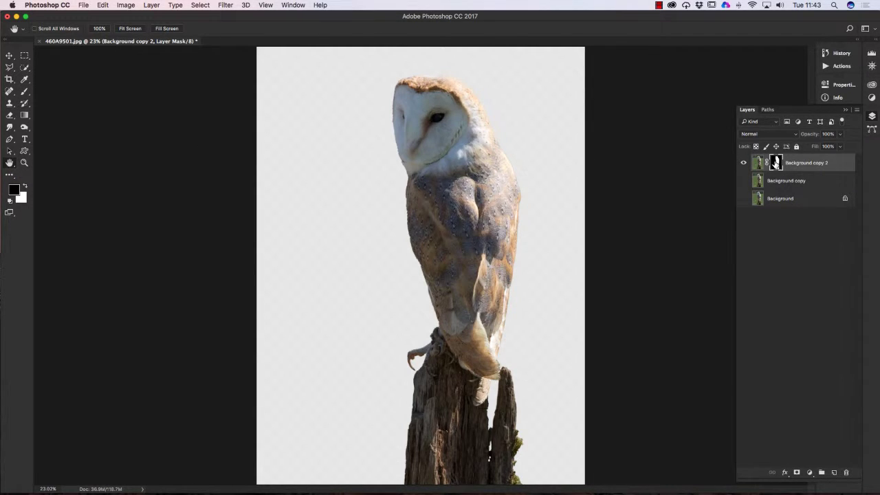
right_click(775, 163)
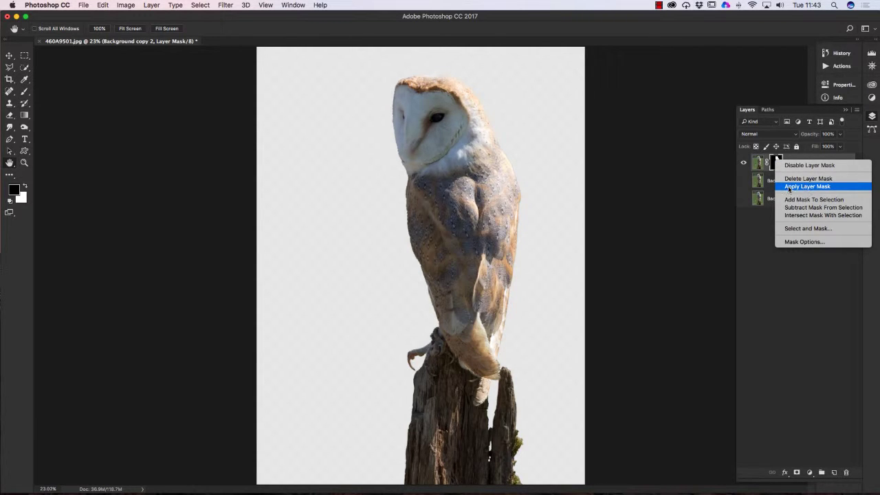
left_click(808, 187)
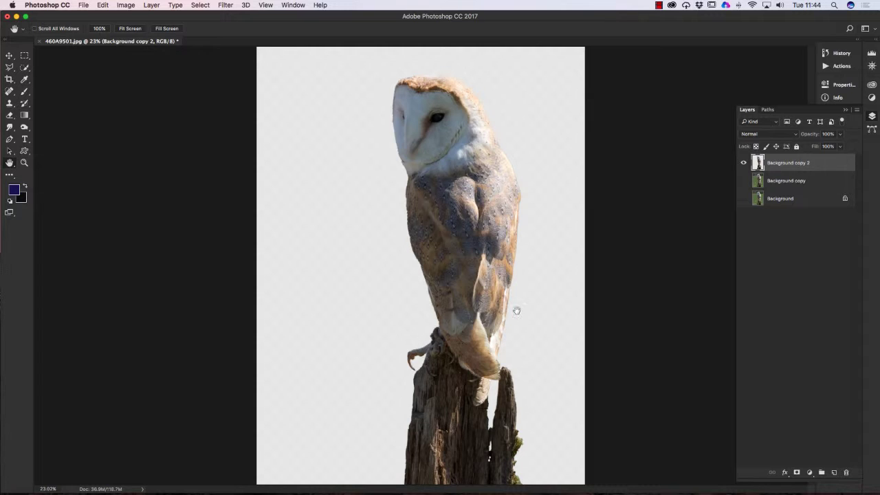
Add a new empty Layer 1 directly above the Background copy layer.
left_click(771, 181)
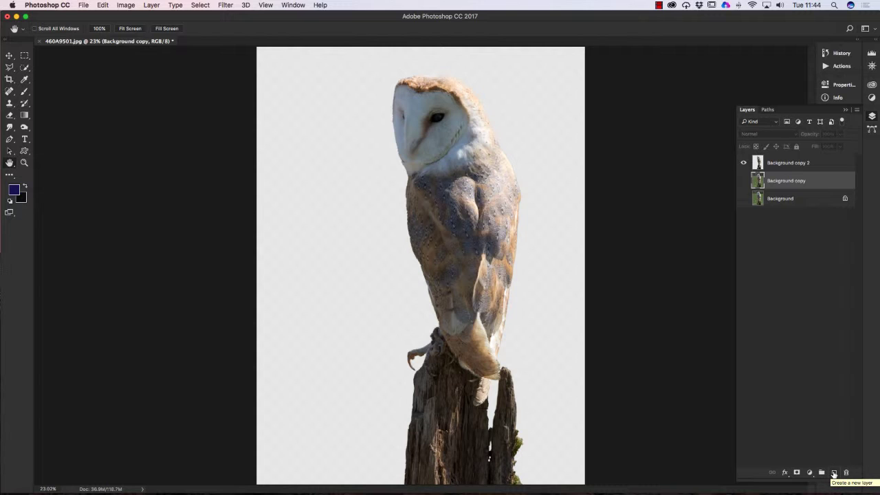
left_click(834, 473)
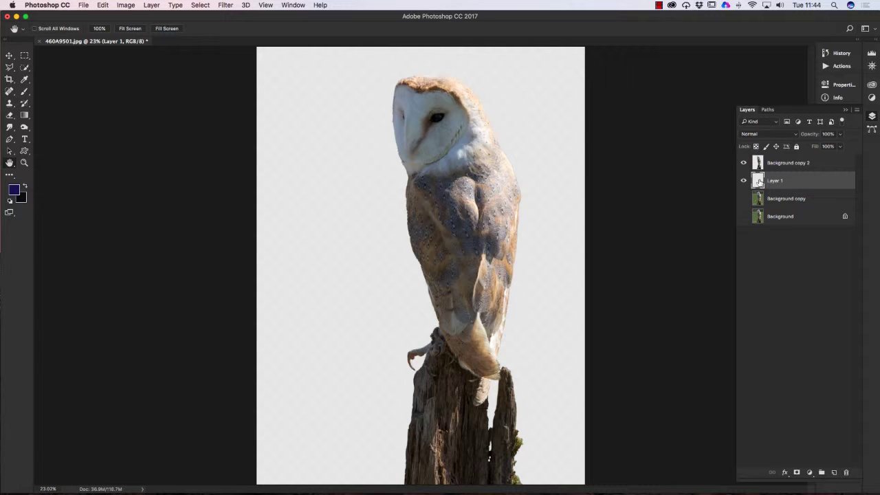
Set the foreground colour to dark navy #11112b and drag the background colour toward black.
left_click(15, 190)
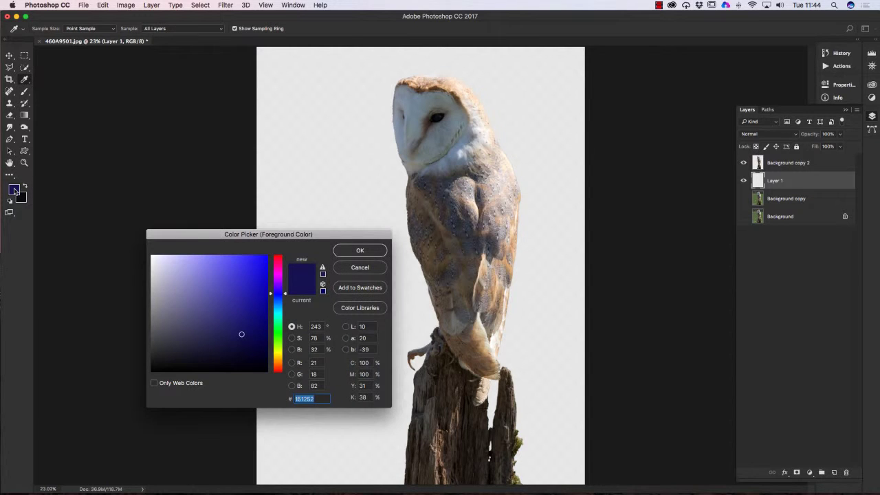
left_click(276, 295)
left_click(284, 297)
left_click_drag(284, 296, 284, 294)
left_click(226, 347)
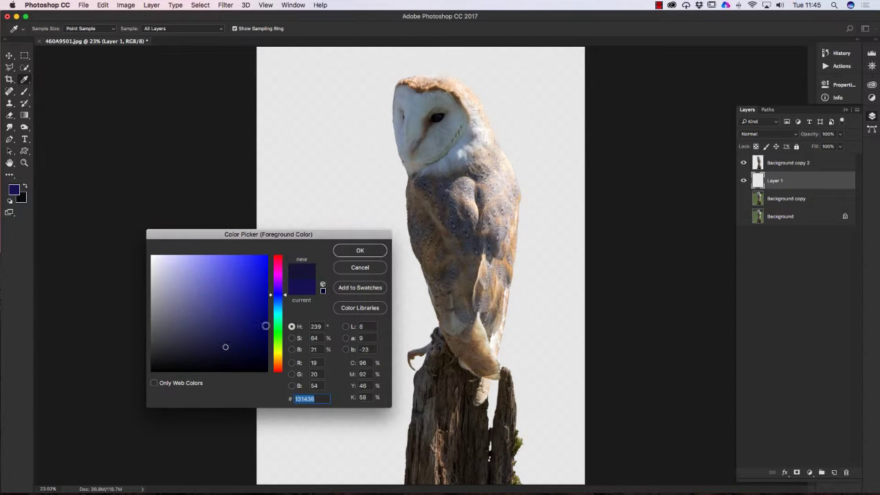
left_click(222, 352)
left_click(374, 248)
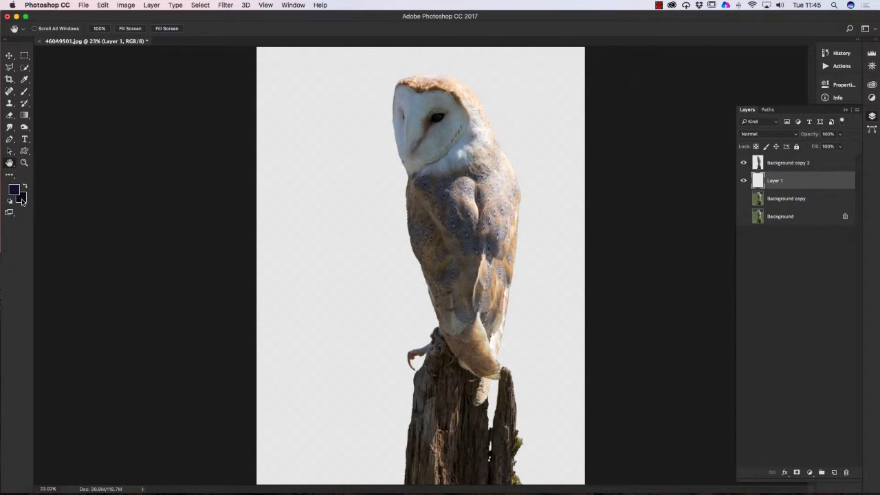
left_click(22, 201)
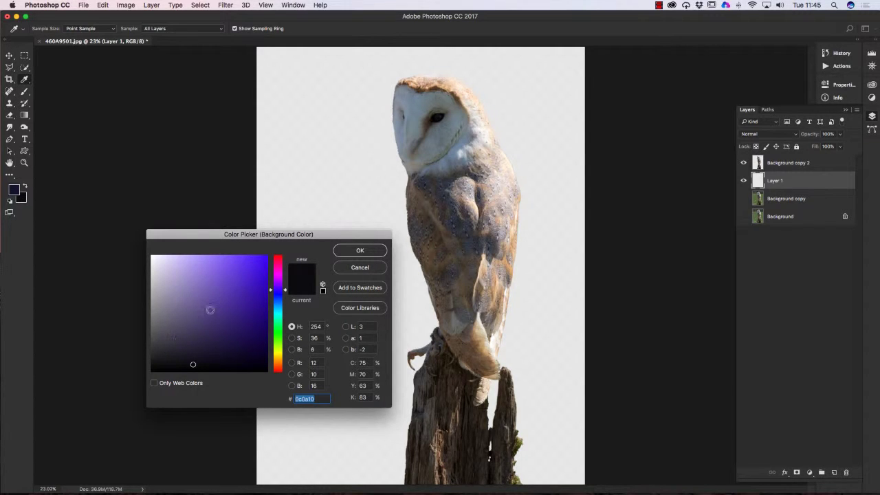
mouse_move(209, 310)
left_mouse_down()
mouse_move(182, 307)
mouse_move(195, 324)
mouse_move(138, 391)
mouse_move(175, 356)
mouse_move(114, 402)
left_mouse_up()
Confirm black as background colour and choose the Gradient tool's foreground-to-background preset.
left_click(359, 251)
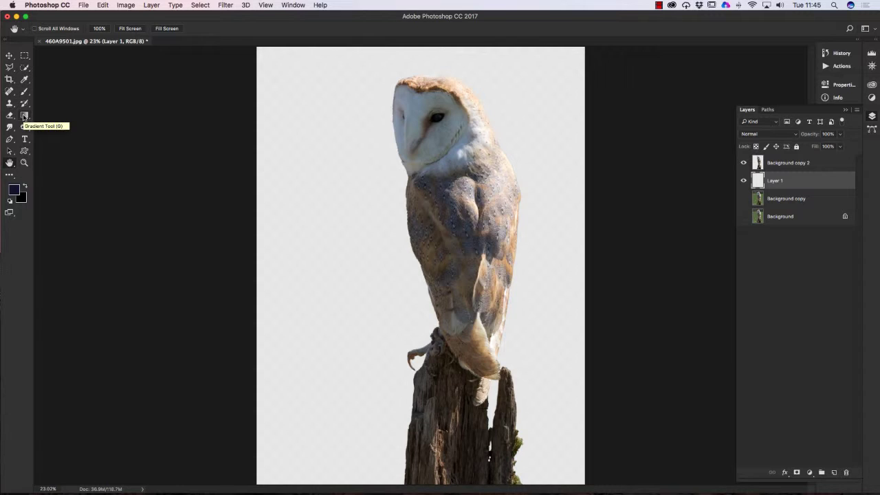
mouse_move(24, 116)
left_mouse_down()
mouse_move(52, 126)
mouse_move(25, 116)
mouse_move(48, 113)
left_mouse_up()
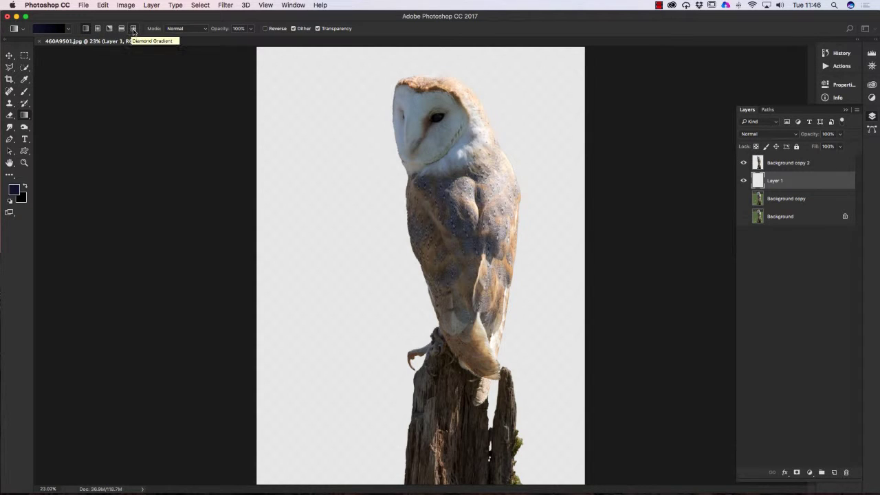
left_click(67, 30)
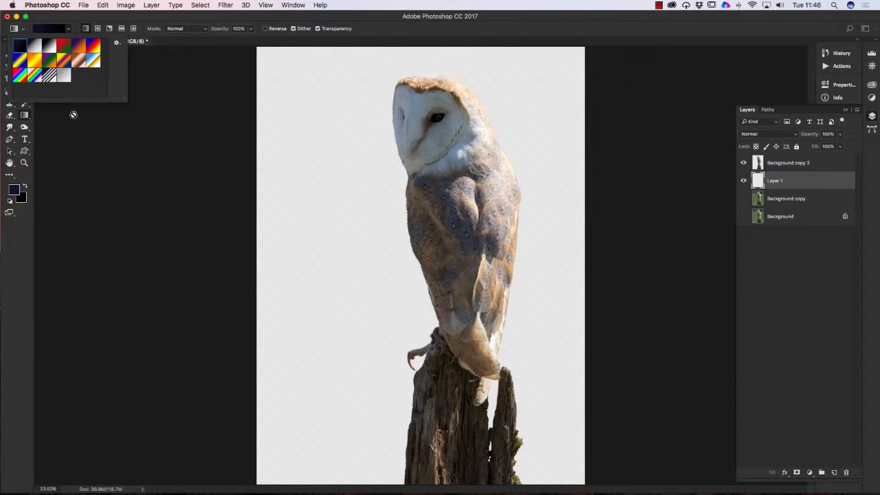
left_click(372, 30)
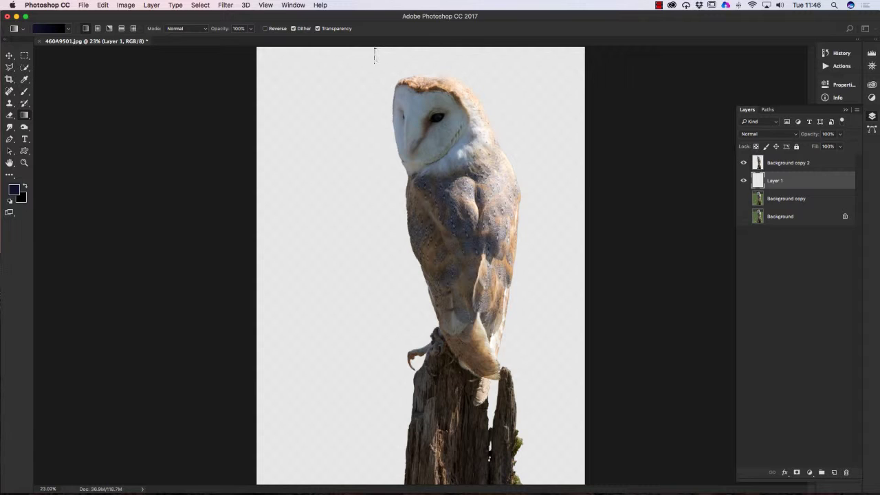
Drag a vertical navy-to-black gradient across Layer 1 from top to bottom.
left_click_drag(369, 98, 544, 193)
left_click_drag(513, 207, 488, 162)
left_click_drag(513, 212, 443, 253)
left_click_drag(390, 256, 375, 257)
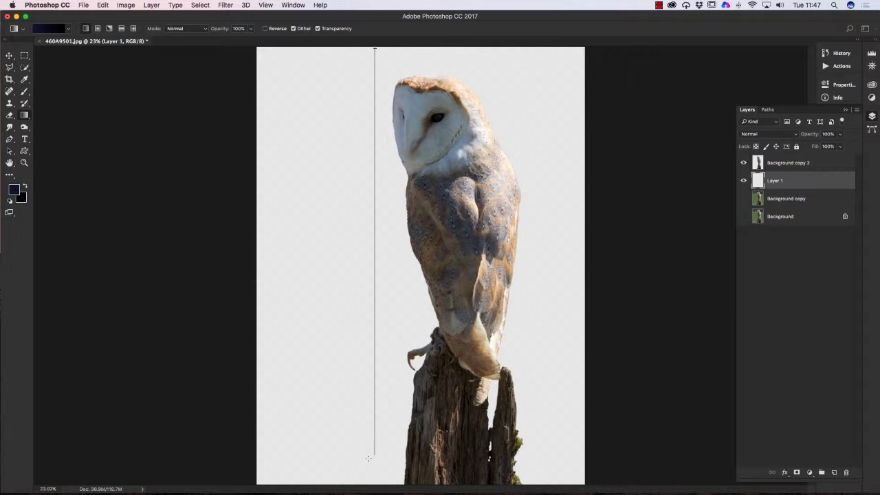
left_click_drag(368, 484, 369, 484)
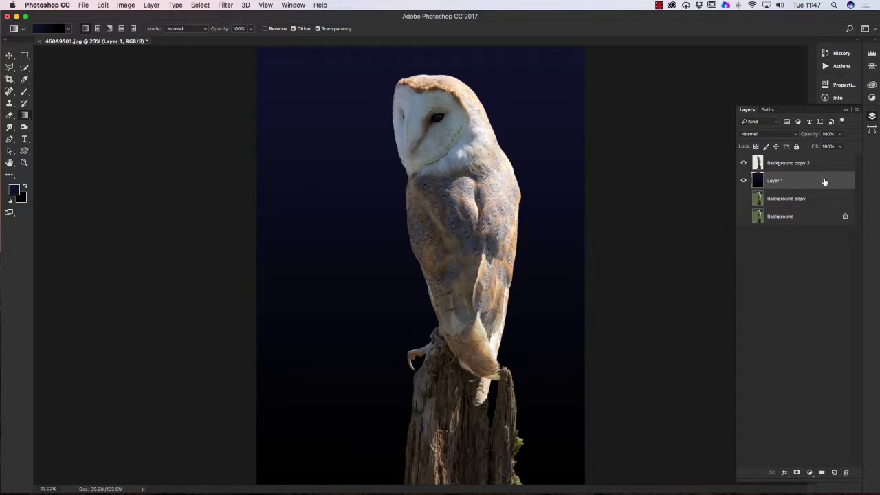
Add Layer 2 above Layer 1 and set the foreground colour to white #ffffff.
left_click(834, 473)
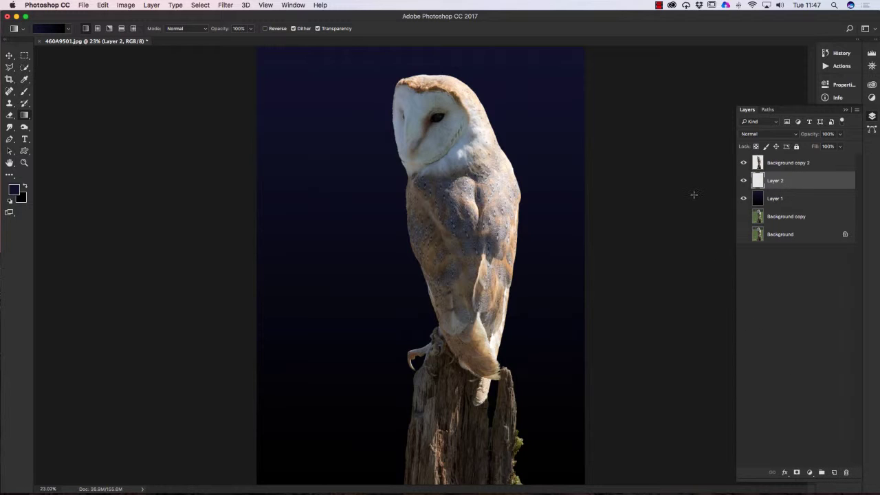
left_click(15, 192)
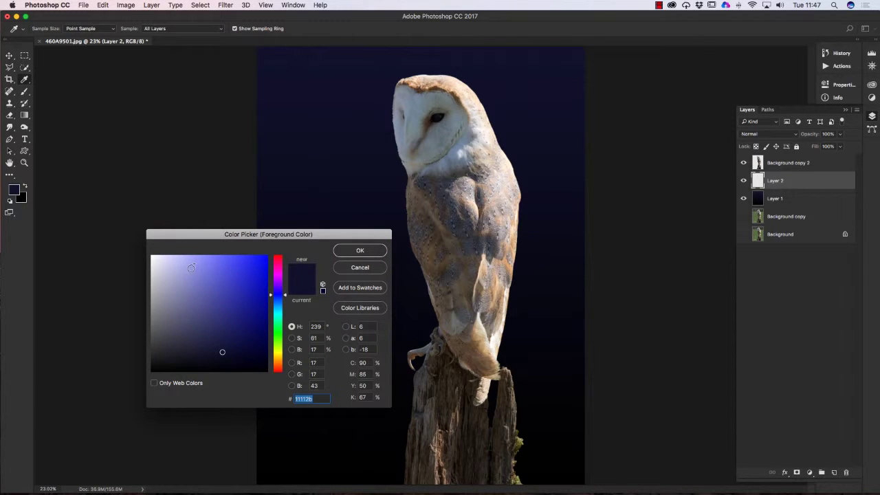
left_click(166, 264)
left_click_drag(166, 265, 143, 242)
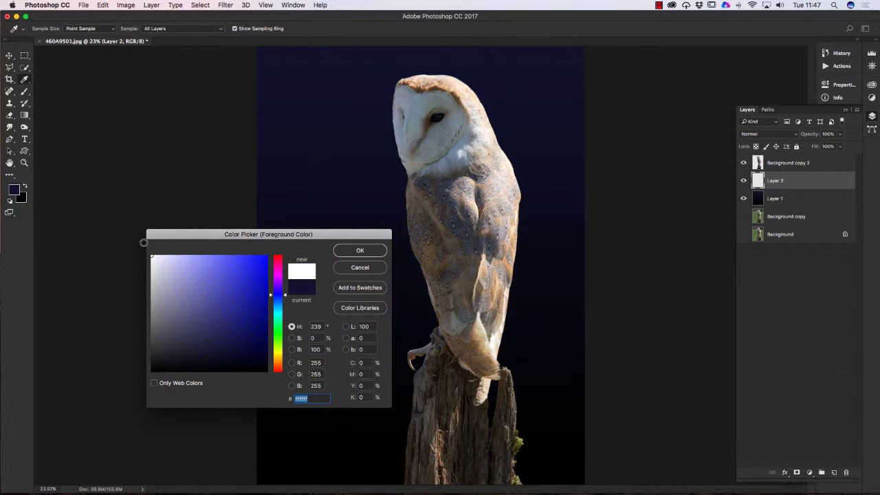
left_click(354, 253)
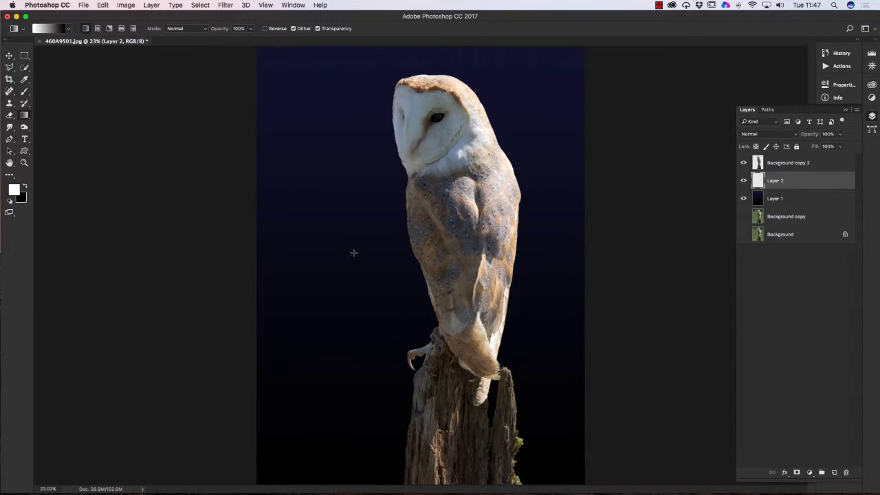
left_click(24, 93)
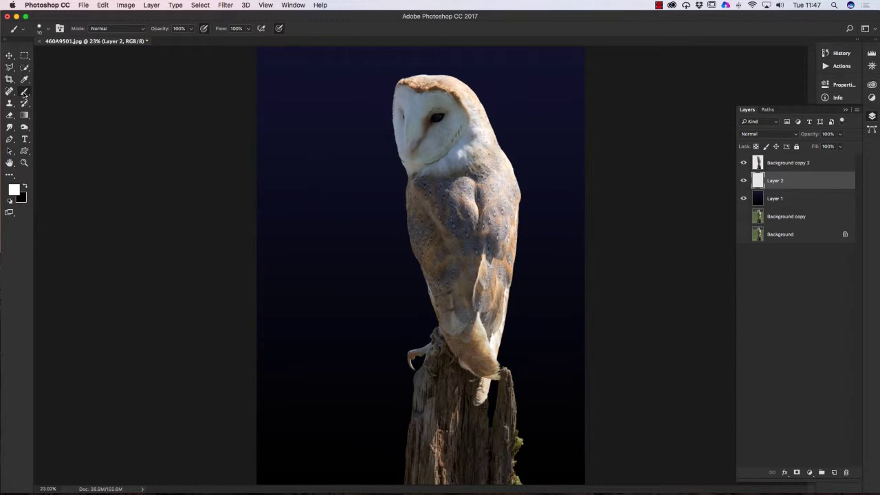
Pick the 100 px soft round brush, enlarge it, and paint a large white glow upper left of the owl.
left_click(48, 28)
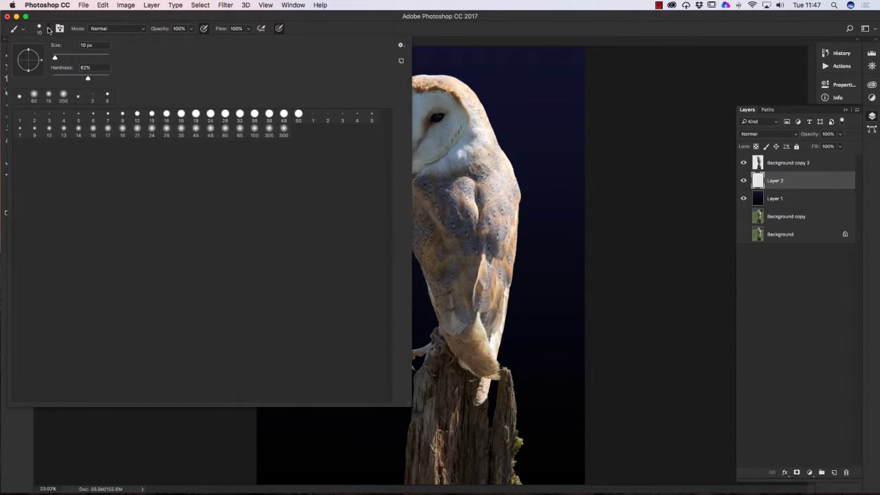
left_click(254, 132)
left_click(669, 40)
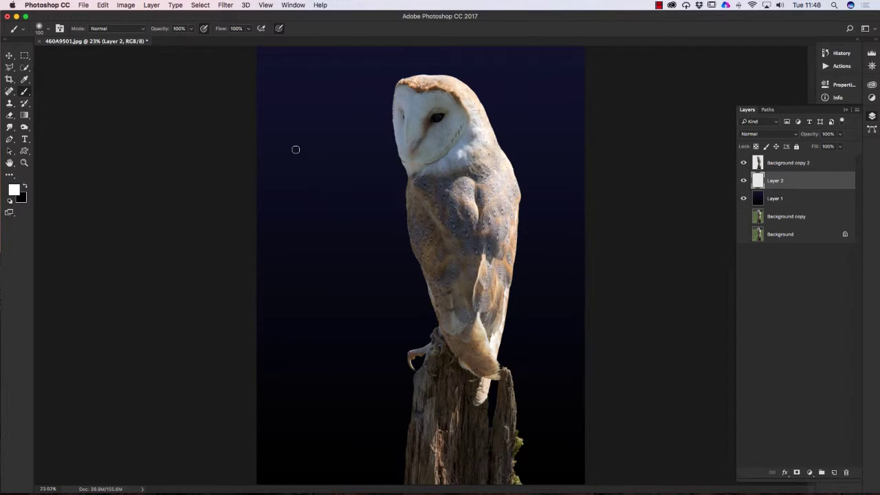
key("bracketright")
key("bracketright")
key("bracketright")
key("bracketright")
key("bracketright")
key("bracketright")
key("bracketright")
key("bracketright")
key("bracketright")
key("bracketright")
key("bracketright")
key("bracketright")
key("bracketright")
key("bracketright")
key("bracketright")
key("bracketright")
key("bracketright")
key("bracketright")
key("bracketright")
key("bracketright")
key("bracketright")
key("bracketright")
key("bracketright")
key("bracketright")
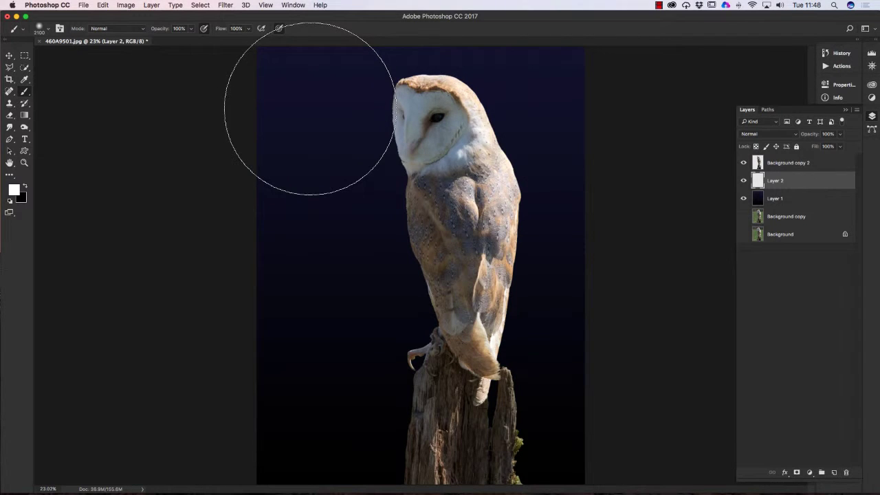
key("bracketright")
left_click(309, 108)
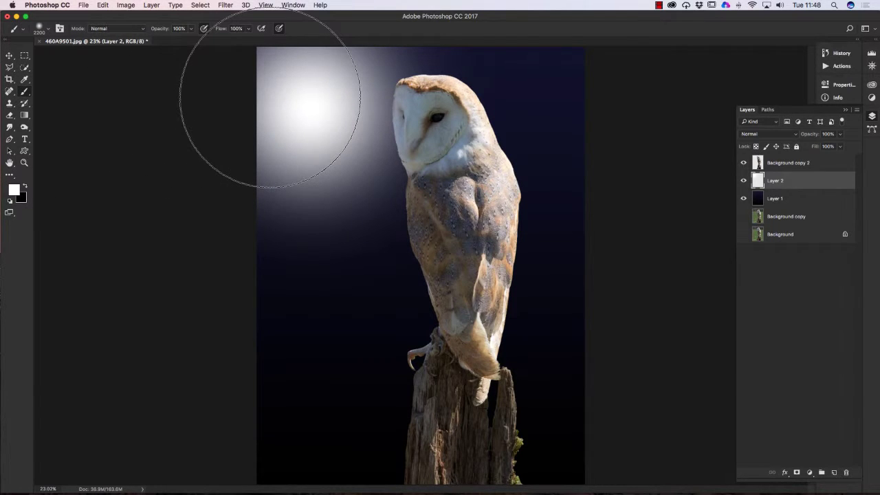
Use a smaller brush to dab repeatedly and brighten the centre of the moon glow.
key("bracketleft")
key("bracketleft")
key("bracketleft")
key("bracketleft")
key("bracketleft")
key("bracketleft")
key("bracketleft")
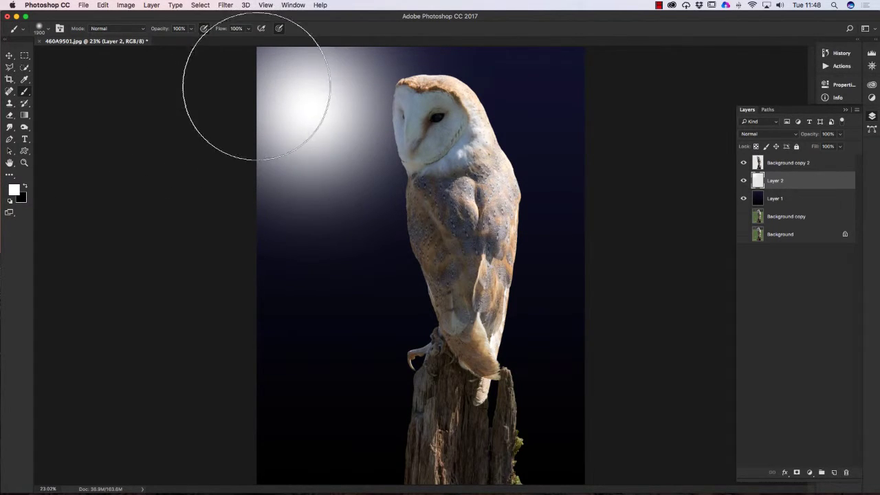
key("bracketleft")
key("bracketleft")
key("bracketleft")
key("bracketleft")
key("bracketleft")
key("bracketleft")
key("bracketleft")
key("bracketleft")
key("bracketleft")
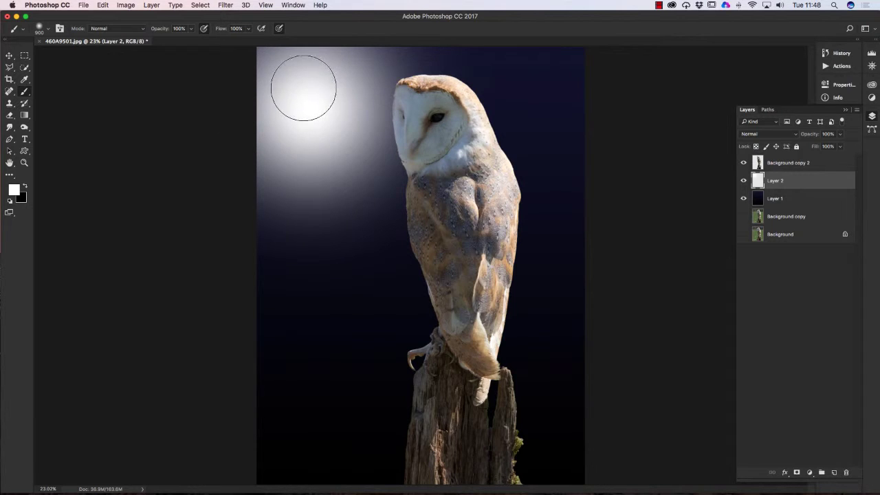
key("bracketleft")
key("bracketleft")
key("bracketright")
left_click(301, 92)
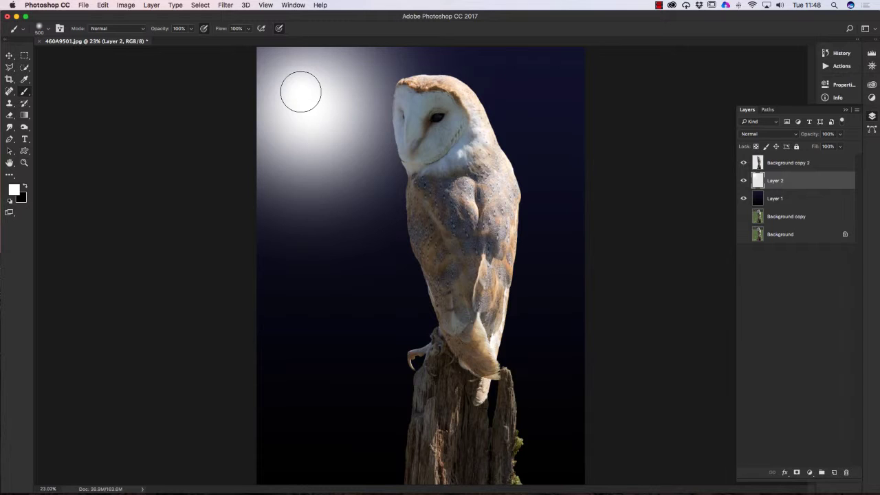
left_click(301, 91)
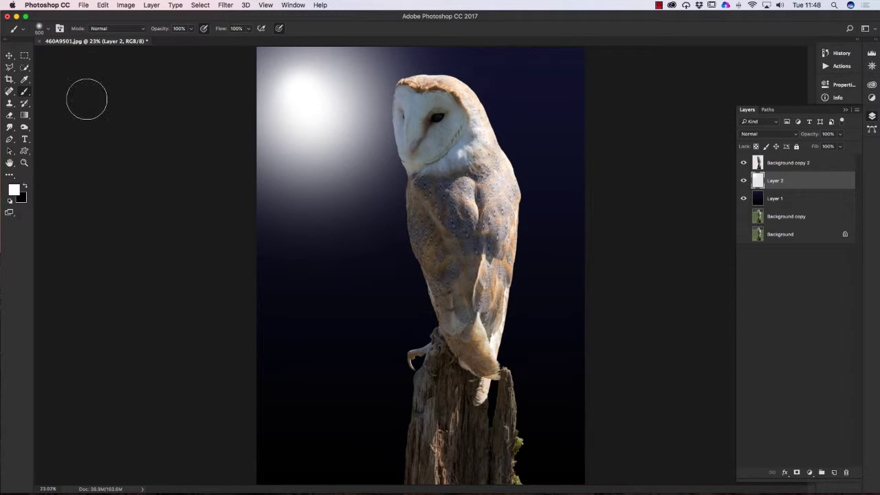
left_click(296, 79)
left_click(299, 83)
left_click(299, 84)
left_click(296, 83)
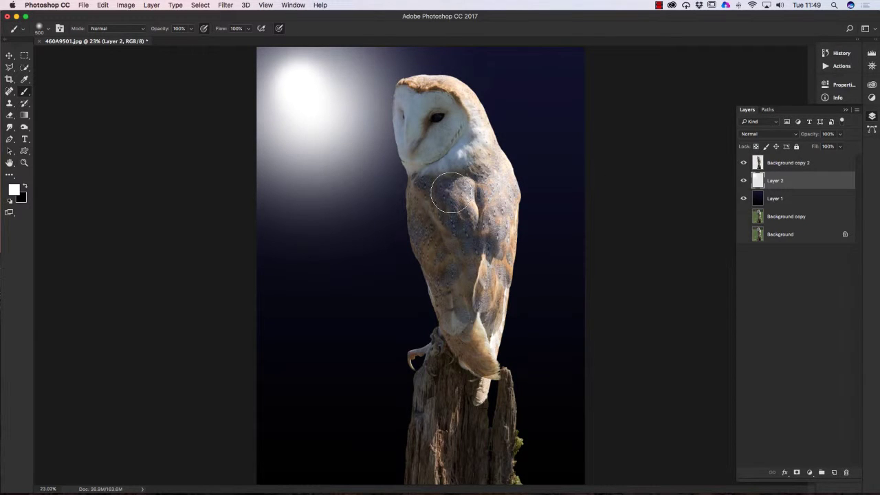
Bring up the layer context menu containing Flatten Image.
right_click(804, 182)
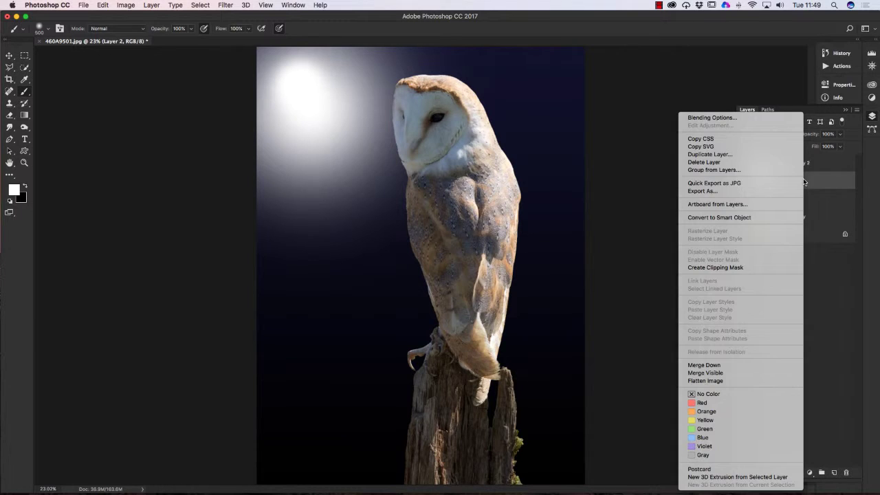
Flatten the image into one Background layer, discarding the hidden layers.
left_click(727, 382)
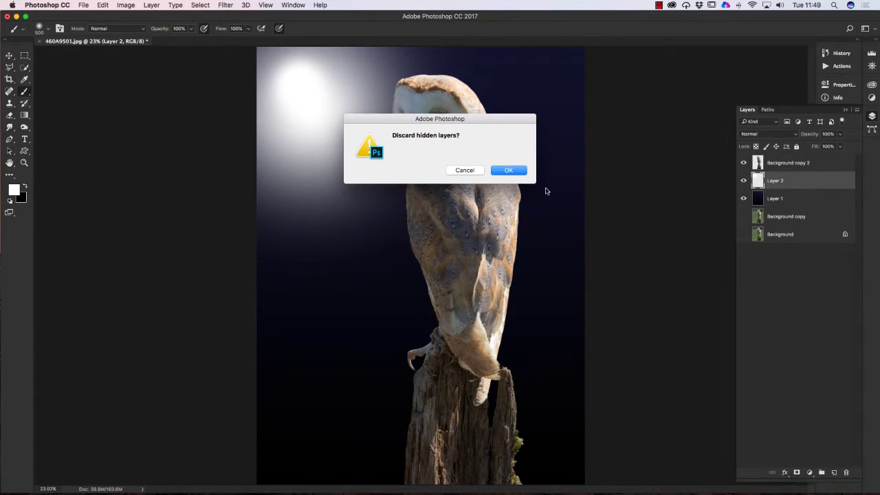
left_click(508, 169)
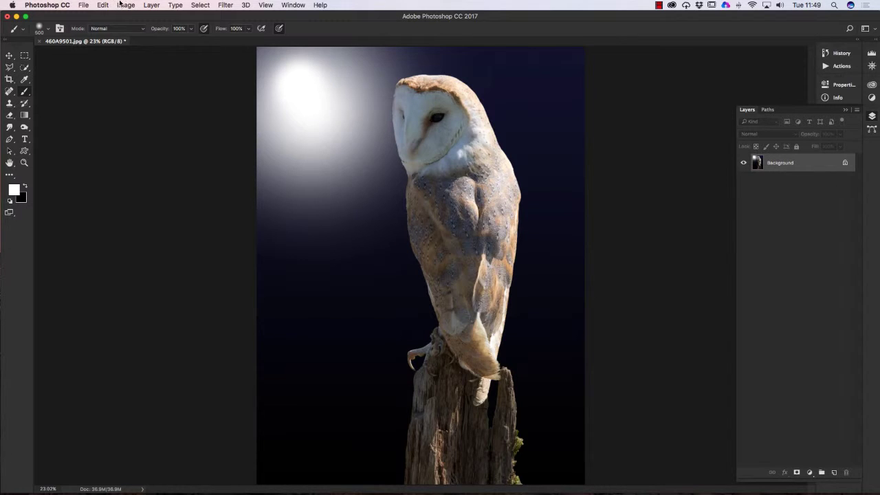
Launch Color Efex Pro 4 from Filter > Nik Collection.
left_click(224, 6)
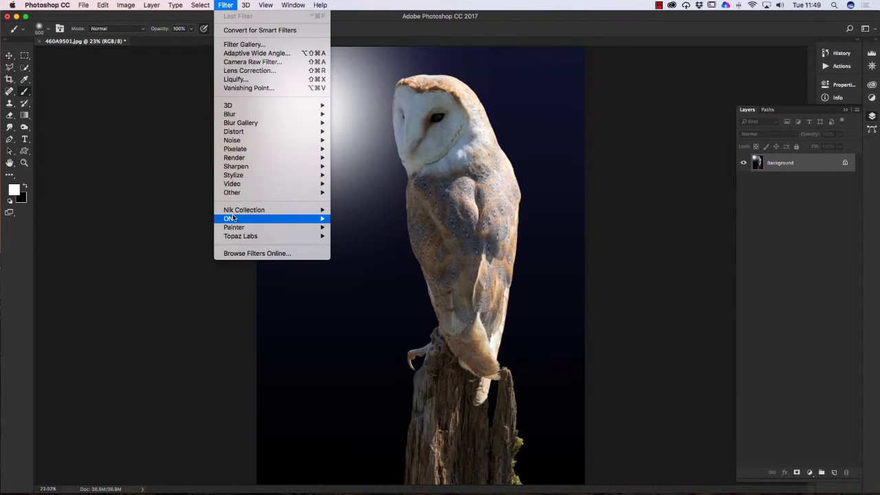
mouse_move(235, 212)
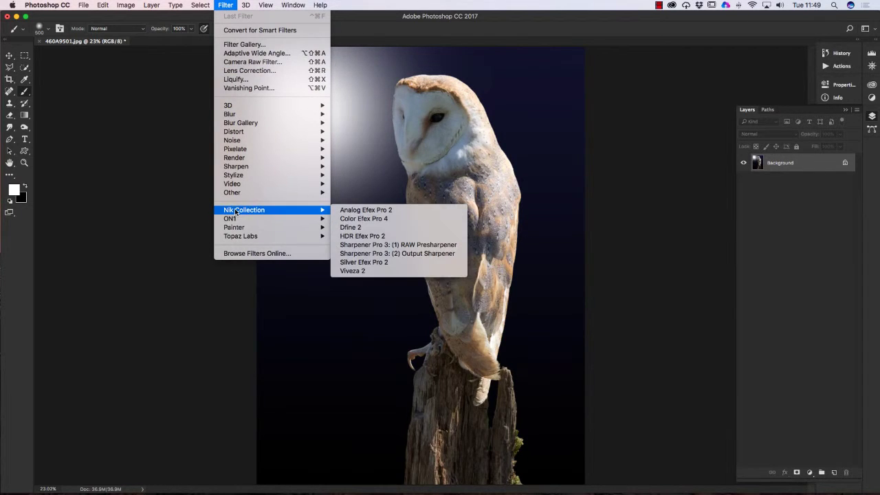
left_click(356, 218)
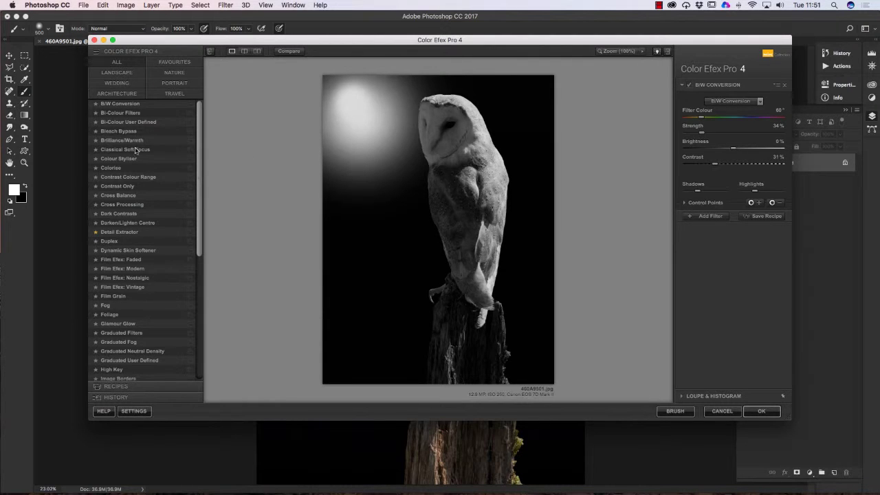
Switch the Color Efex Pro 4 preview from B/W Conversion to the Detail Extractor filter.
scroll(198, 146, "down", 1)
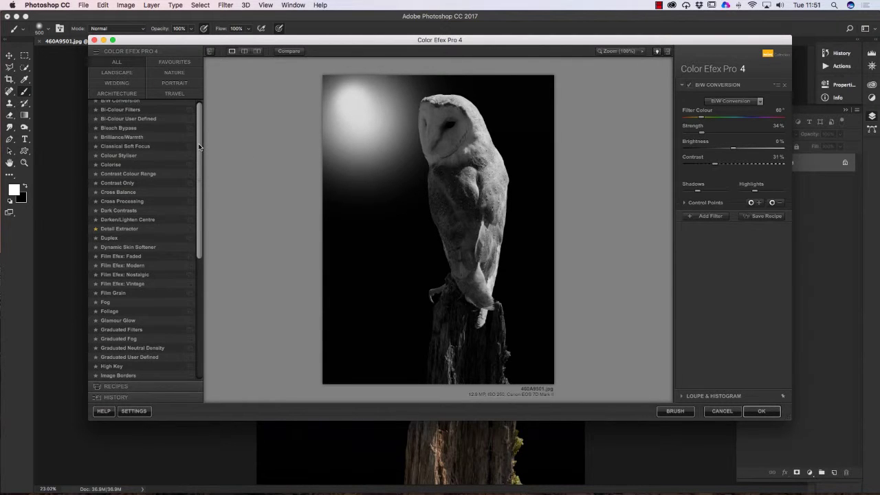
scroll(127, 193, "down", 3)
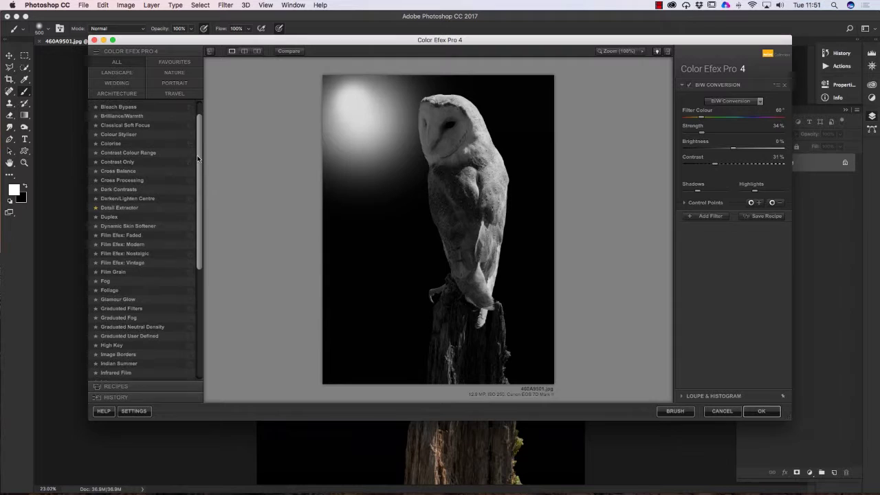
left_click(120, 202)
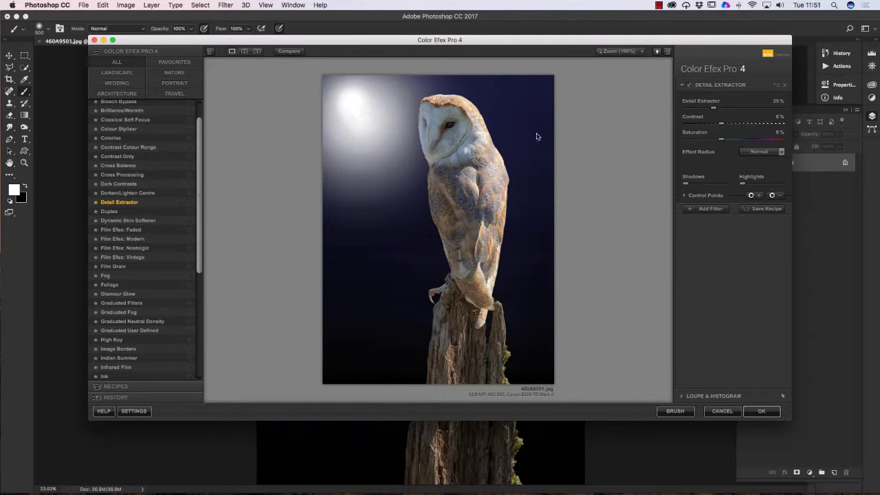
Place a control point on the owl's neck and set Detail Extractor to 35% with Contrast 55%.
left_click(751, 197)
left_click(451, 148)
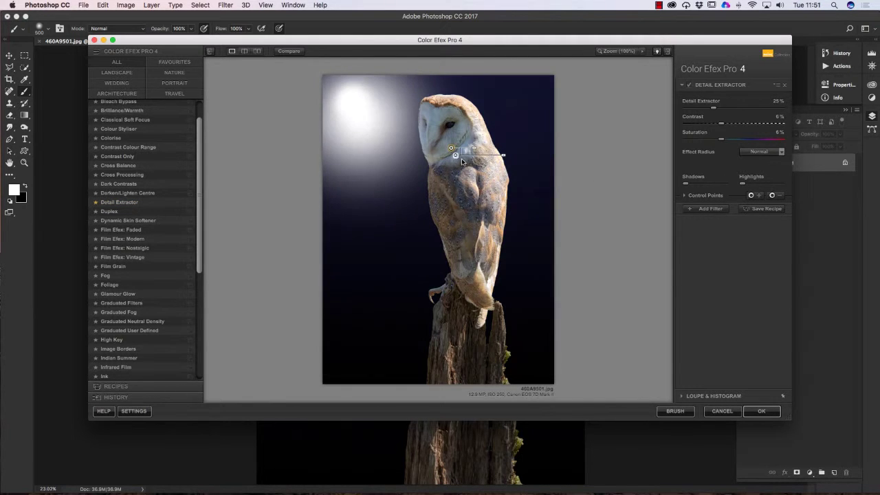
left_click_drag(455, 154, 470, 166)
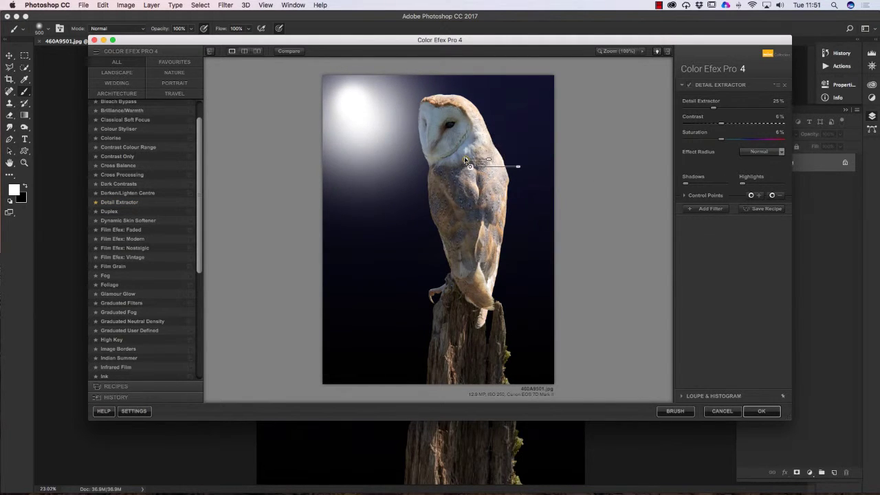
left_click_drag(713, 110, 733, 110)
left_click_drag(470, 165, 471, 204)
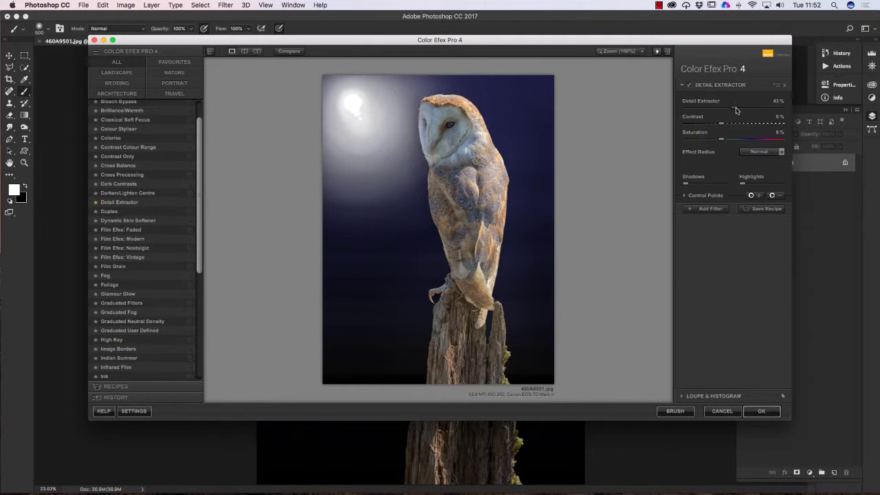
left_click_drag(734, 108, 754, 128)
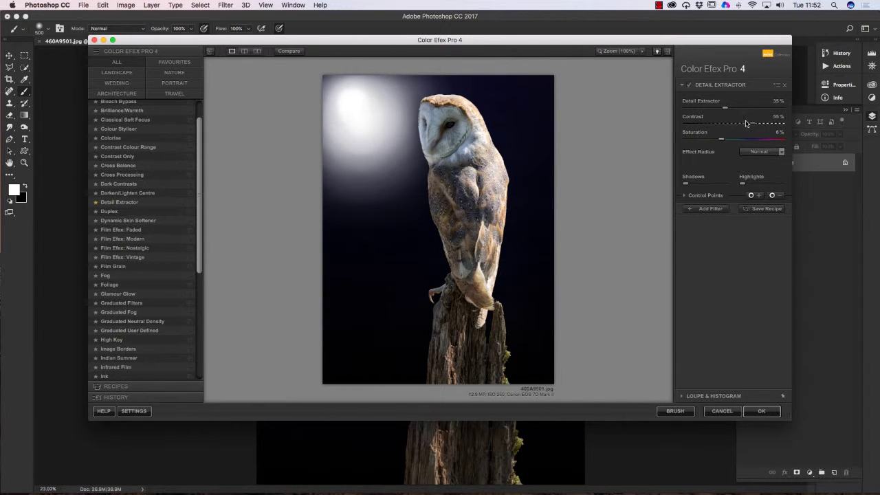
left_click_drag(746, 123, 753, 126)
Apply Color Efex Pro 4 to get a Detail Extractor (CEP 4) layer, and shorten the Layers panel.
left_click(759, 411)
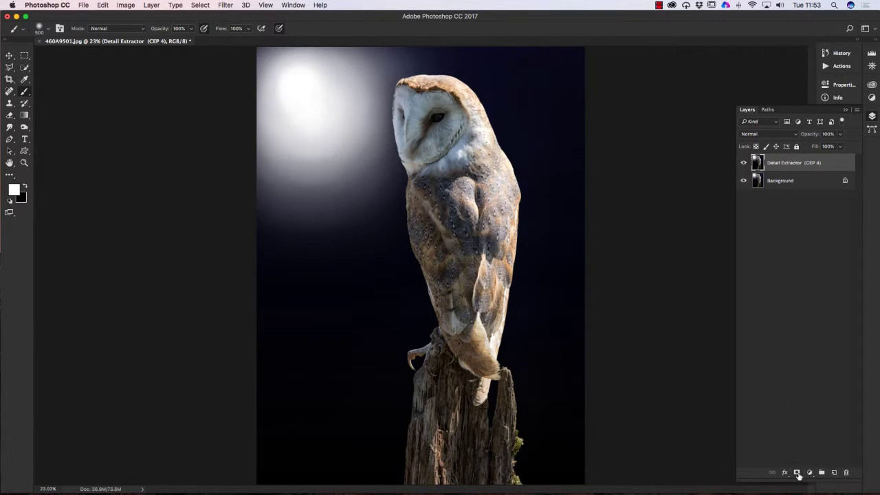
left_click_drag(798, 478, 799, 326)
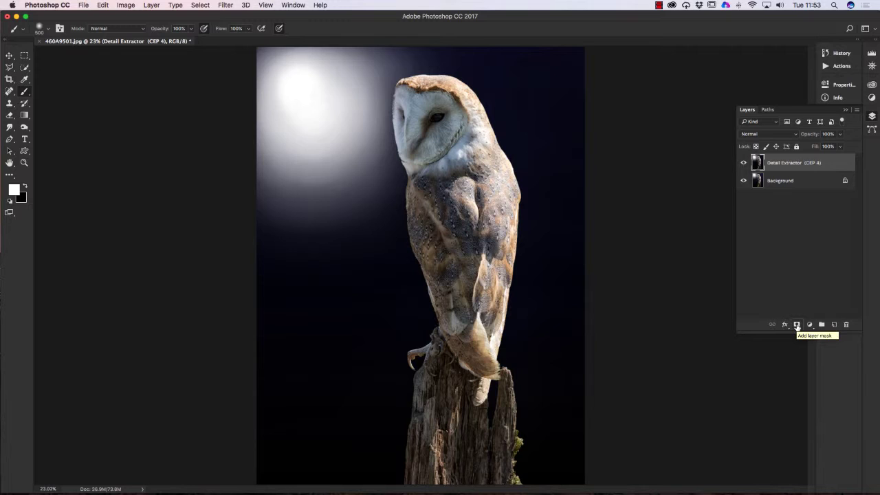
Add a layer mask to the Detail Extractor (CEP 4) layer and invert it to solid black.
left_click(797, 326)
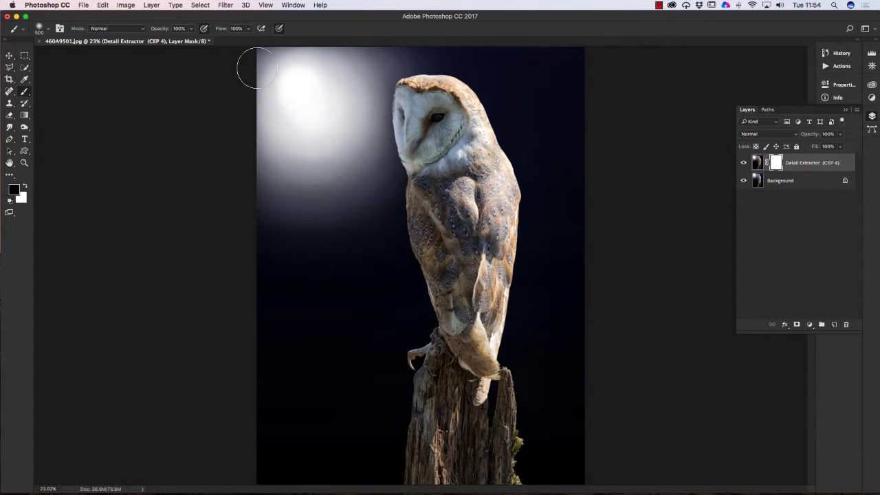
left_click(126, 6)
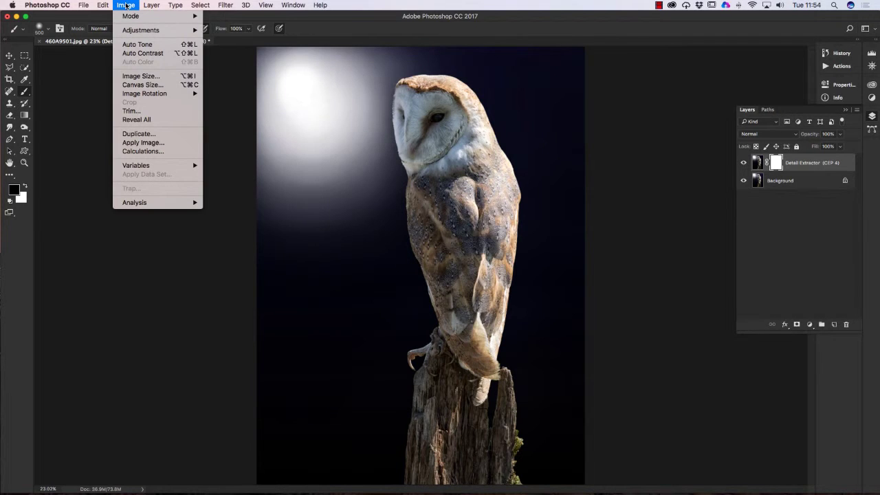
mouse_move(138, 32)
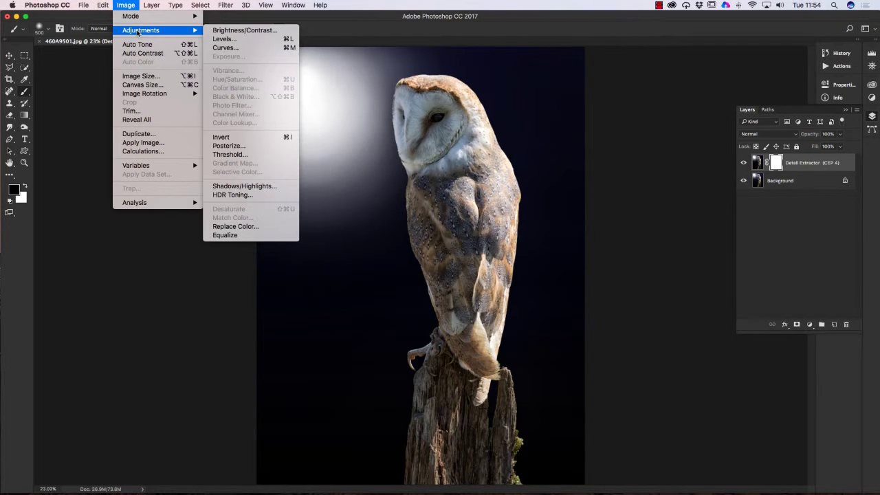
left_click(221, 137)
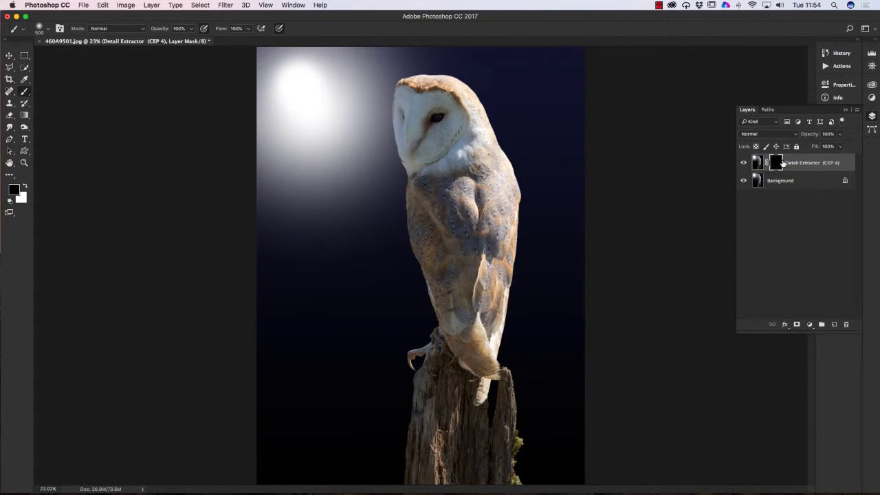
Replace the Detail Extractor layer's black mask with a new hide-all black mask.
right_click(800, 163)
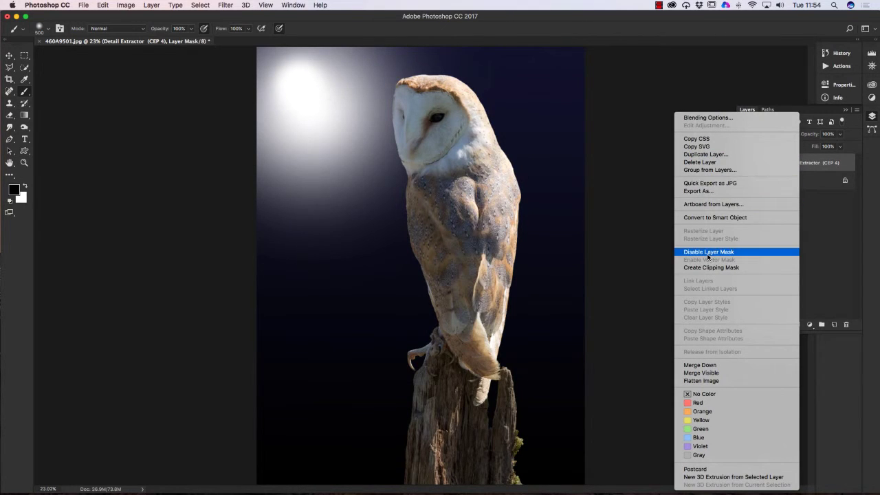
left_click(823, 167)
right_click(823, 166)
key("Escape")
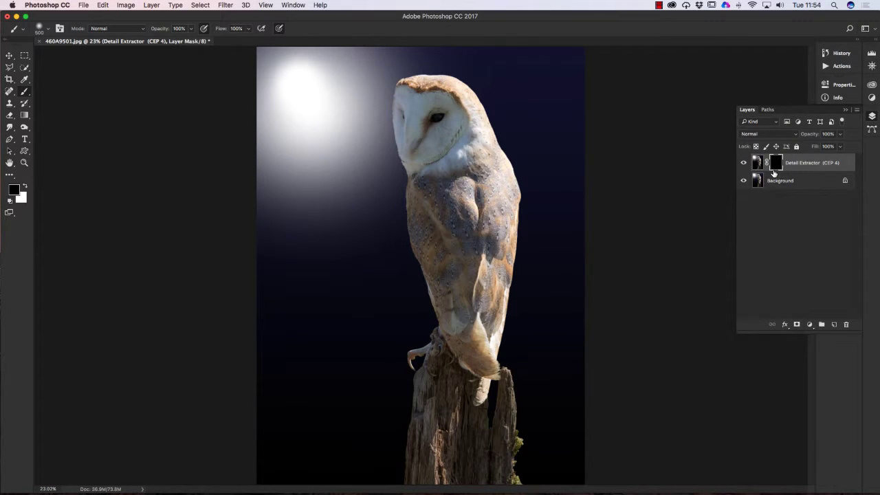
right_click(776, 165)
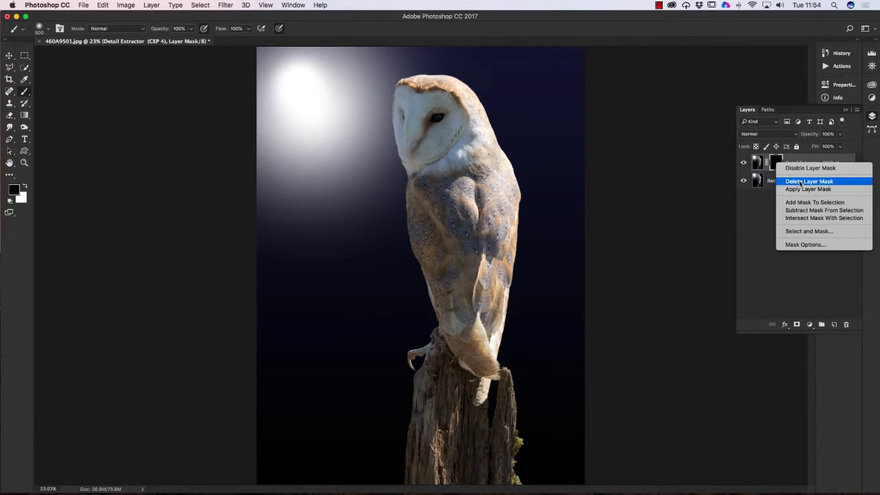
left_click(796, 181)
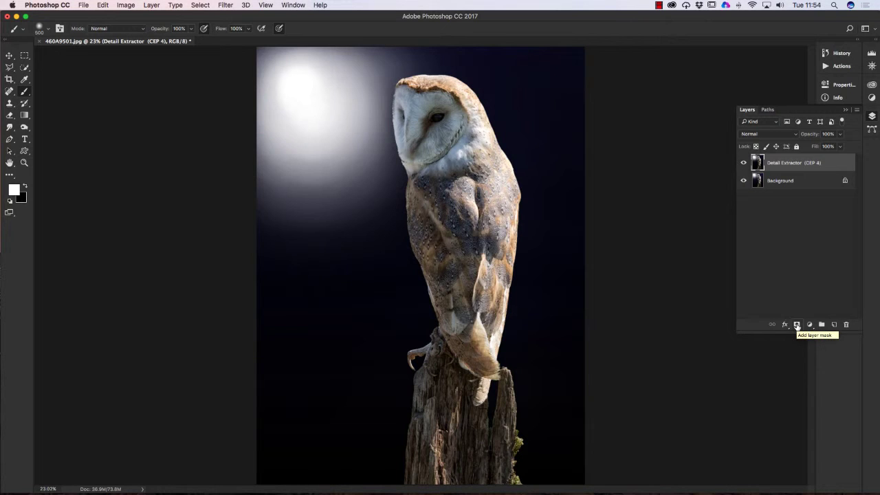
left_click(796, 325, "alt")
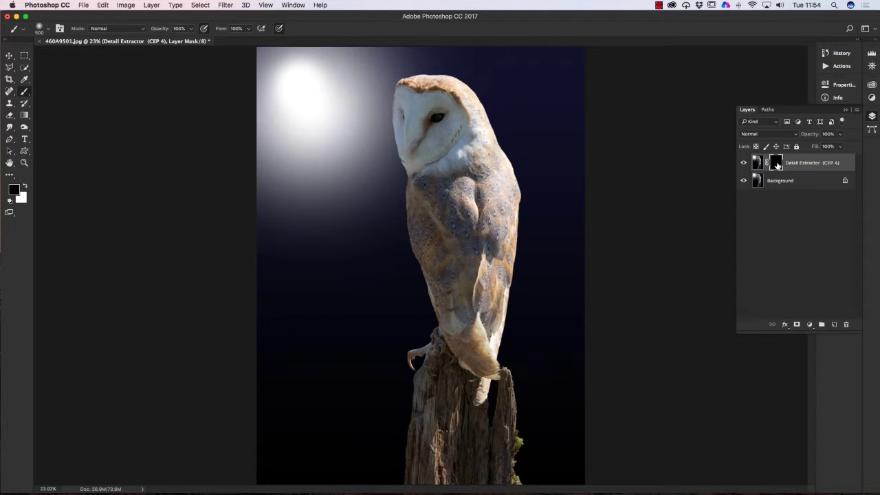
Paint white on the mask over the owl's face, head and stump with a 300 brush, then flatten the image.
left_click(25, 186)
mouse_move(427, 115)
left_mouse_down()
mouse_move(413, 103)
mouse_move(454, 123)
mouse_move(446, 125)
left_mouse_up()
mouse_move(427, 129)
left_mouse_down()
mouse_move(415, 108)
mouse_move(427, 127)
mouse_move(422, 108)
mouse_move(443, 120)
mouse_move(445, 108)
mouse_move(467, 141)
mouse_move(453, 116)
mouse_move(430, 176)
mouse_move(439, 145)
mouse_move(473, 198)
mouse_move(468, 133)
mouse_move(490, 189)
mouse_move(469, 147)
mouse_move(482, 262)
mouse_move(473, 209)
mouse_move(451, 247)
mouse_move(438, 208)
mouse_move(470, 329)
mouse_move(473, 286)
mouse_move(474, 373)
mouse_move(475, 343)
mouse_move(467, 406)
mouse_move(457, 347)
mouse_move(443, 419)
mouse_move(441, 385)
mouse_move(444, 458)
mouse_move(453, 414)
mouse_move(454, 471)
mouse_move(467, 446)
mouse_move(475, 467)
mouse_move(492, 449)
mouse_move(488, 462)
mouse_move(492, 443)
mouse_move(478, 459)
mouse_move(454, 431)
mouse_move(416, 471)
mouse_move(435, 437)
mouse_move(444, 474)
mouse_move(456, 400)
mouse_move(456, 427)
left_mouse_up()
key("bracketleft")
key("bracketleft")
key("bracketleft")
key("bracketleft")
key("bracketleft")
key("bracketleft")
key("bracketleft")
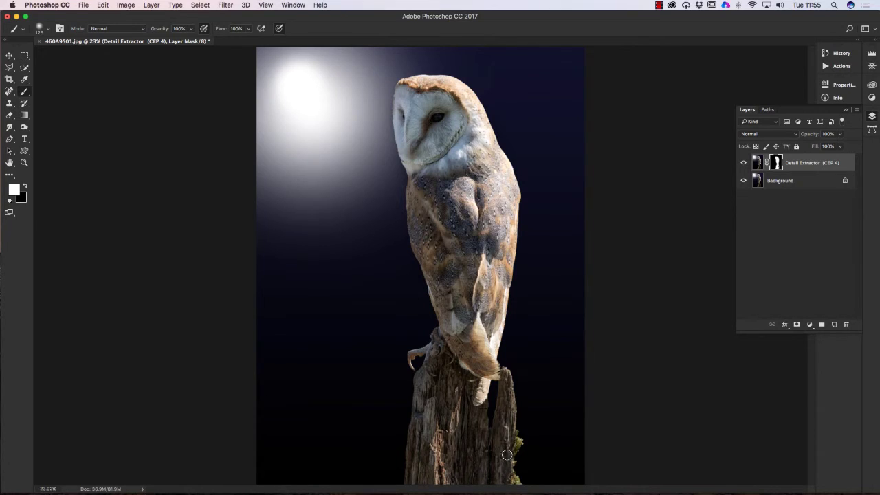
key("bracketright")
key("bracketright")
key("bracketright")
key("bracketright")
key("bracketright")
mouse_move(412, 103)
left_mouse_down()
mouse_move(463, 110)
mouse_move(473, 130)
mouse_move(463, 109)
mouse_move(468, 124)
mouse_move(439, 97)
mouse_move(455, 101)
mouse_move(432, 95)
mouse_move(471, 110)
left_mouse_up()
mouse_move(479, 374)
left_mouse_down()
mouse_move(451, 448)
mouse_move(453, 410)
mouse_move(446, 472)
mouse_move(442, 439)
mouse_move(433, 471)
mouse_move(453, 427)
left_mouse_up()
left_click(152, 5)
left_click(172, 343)
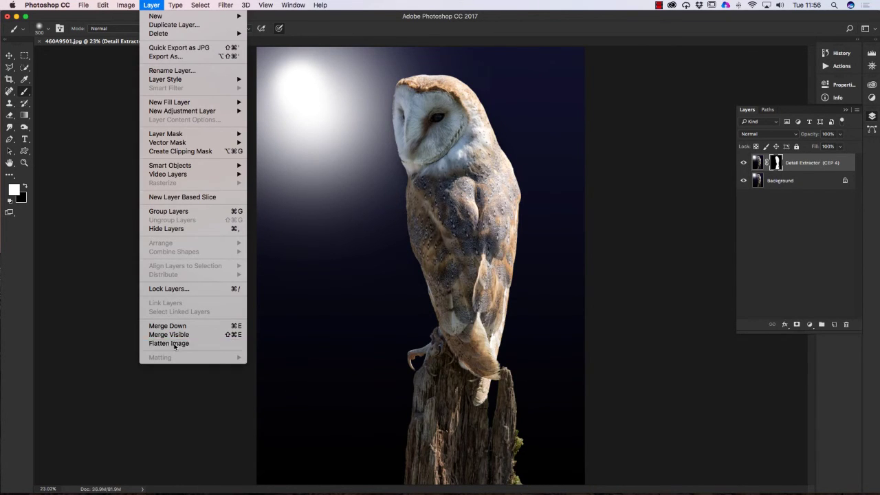